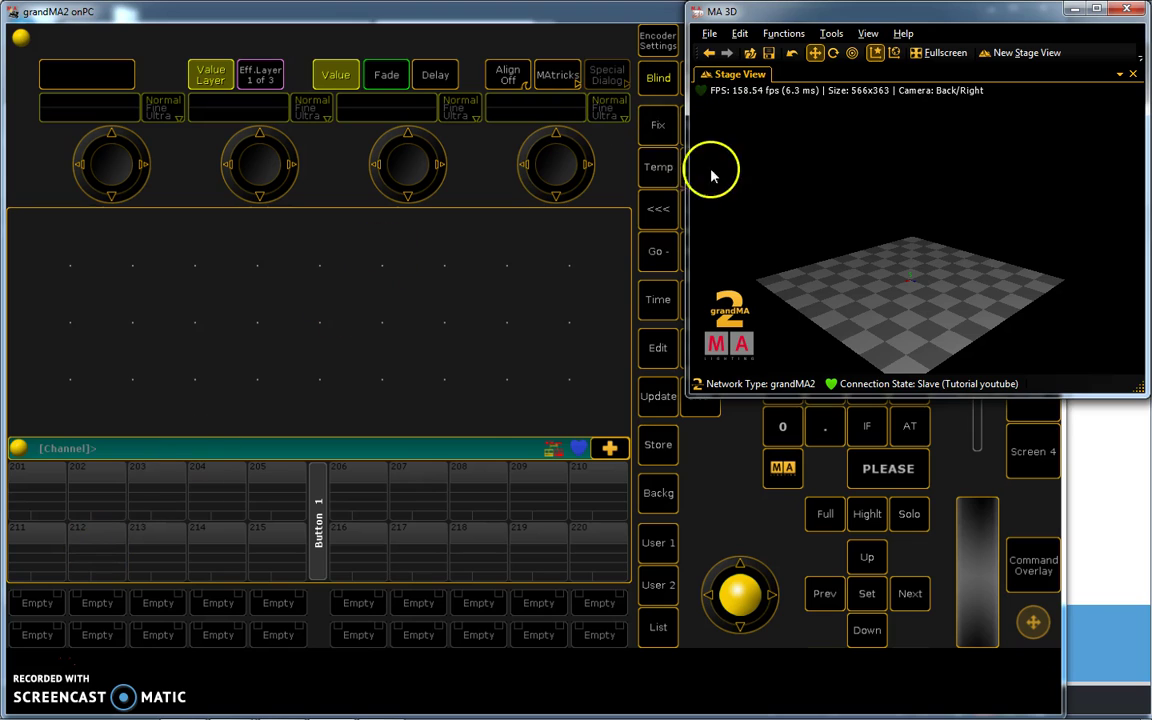
Switch between grandMA2 onPC and MA 3D, and examine the empty stage from different camera angles.
click(560, 10)
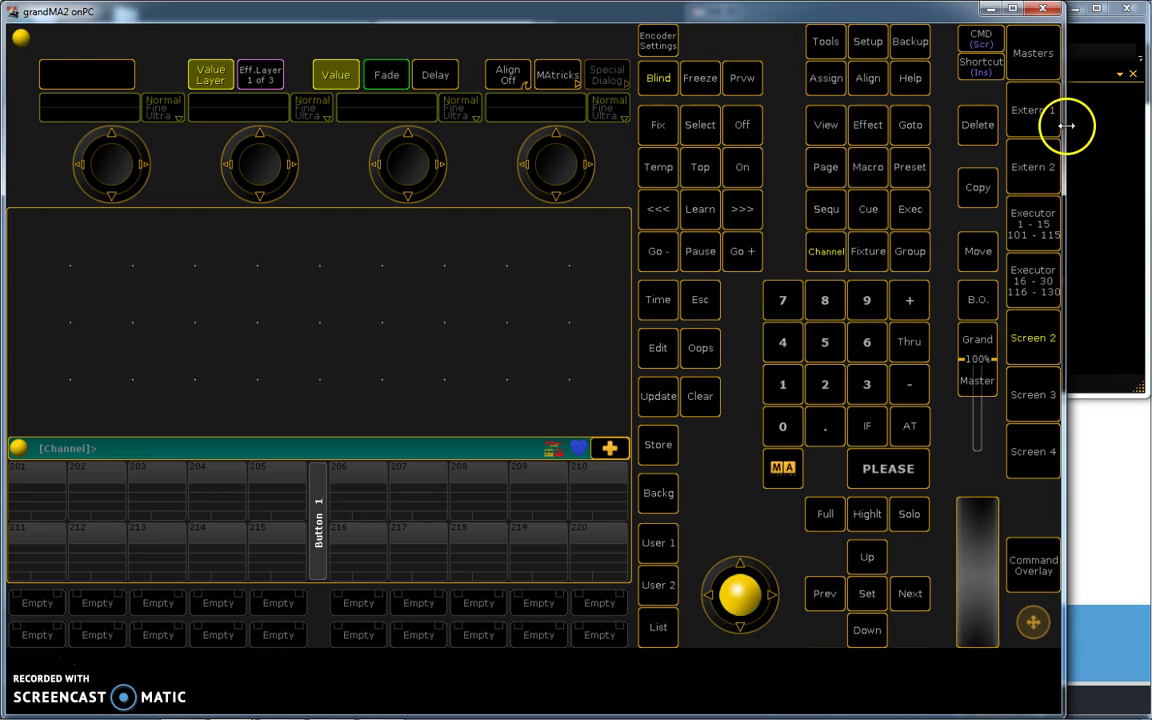
click(1104, 195)
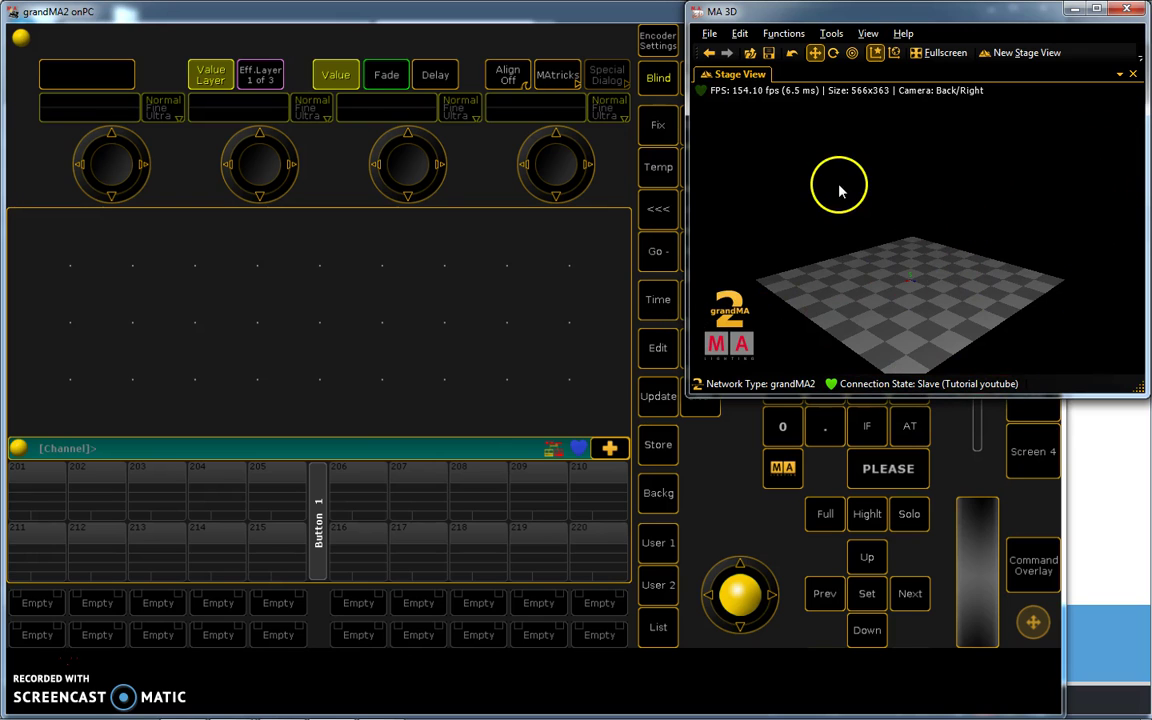
click(493, 18)
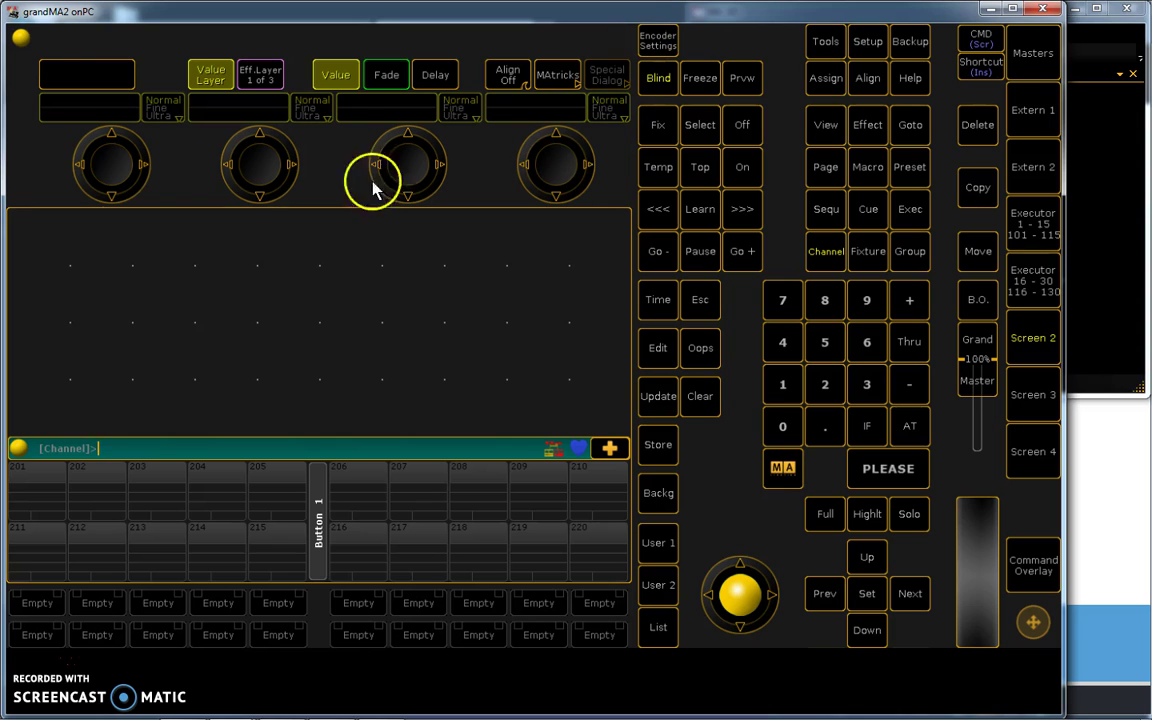
click(1122, 183)
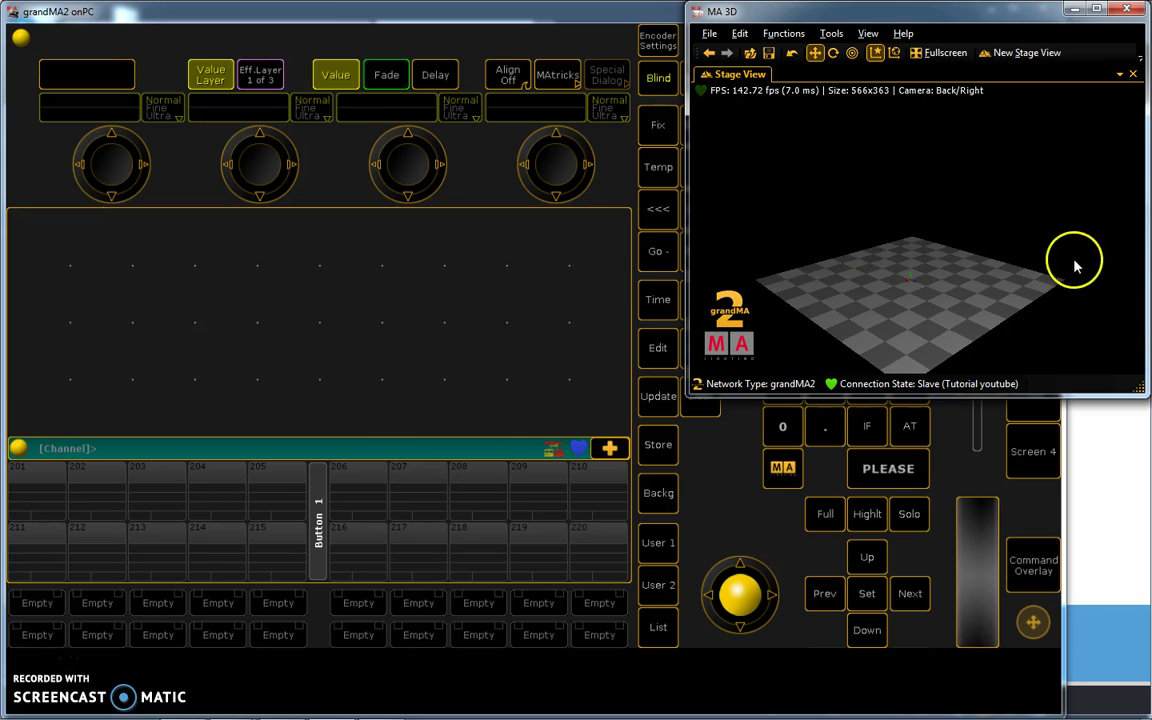
right_click(958, 310)
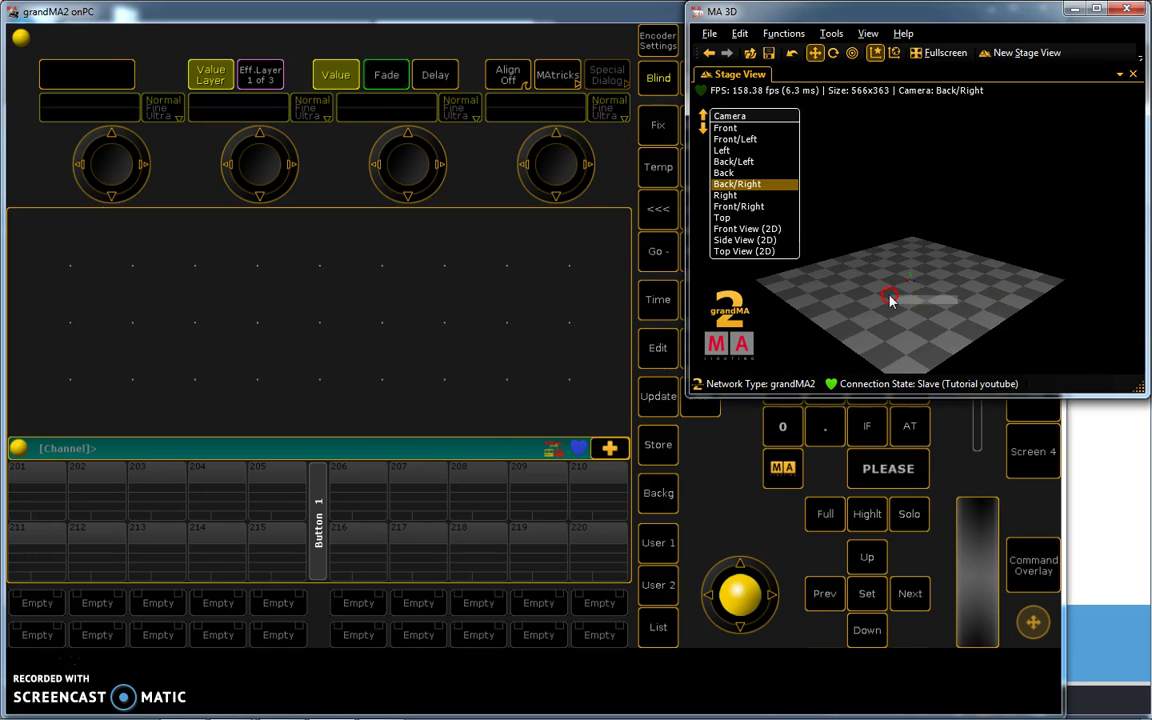
scroll(890, 298, down, 3)
scroll(915, 302, up, 6)
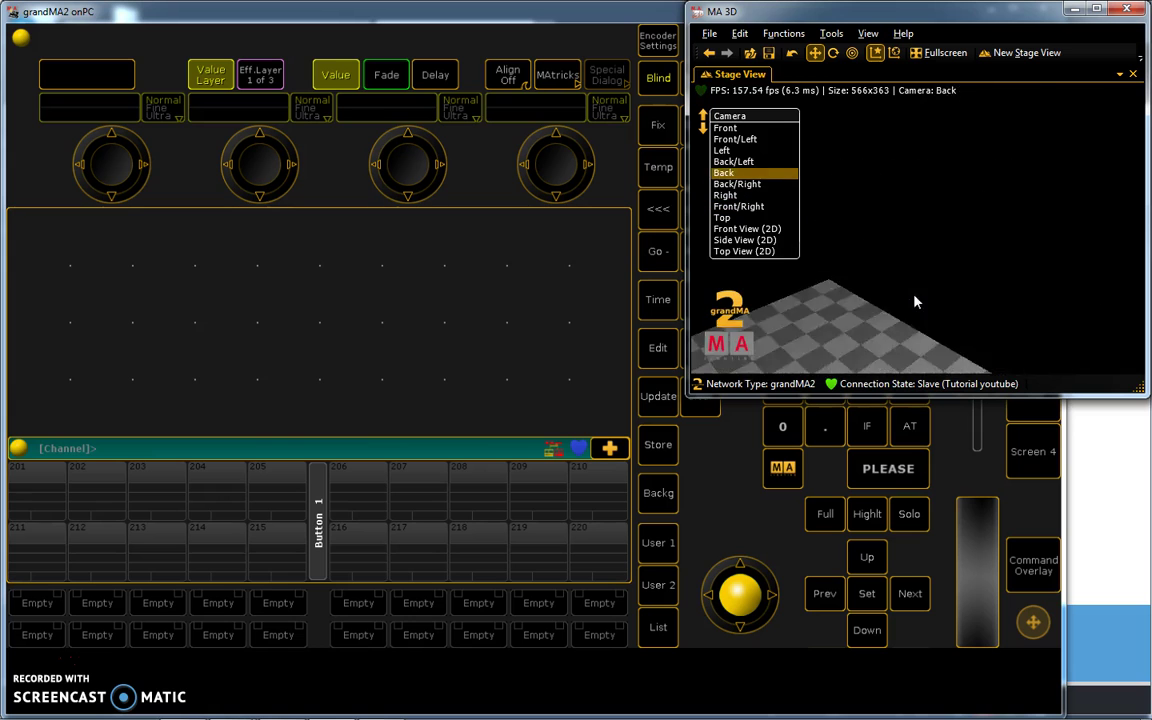
scroll(915, 302, down, 2)
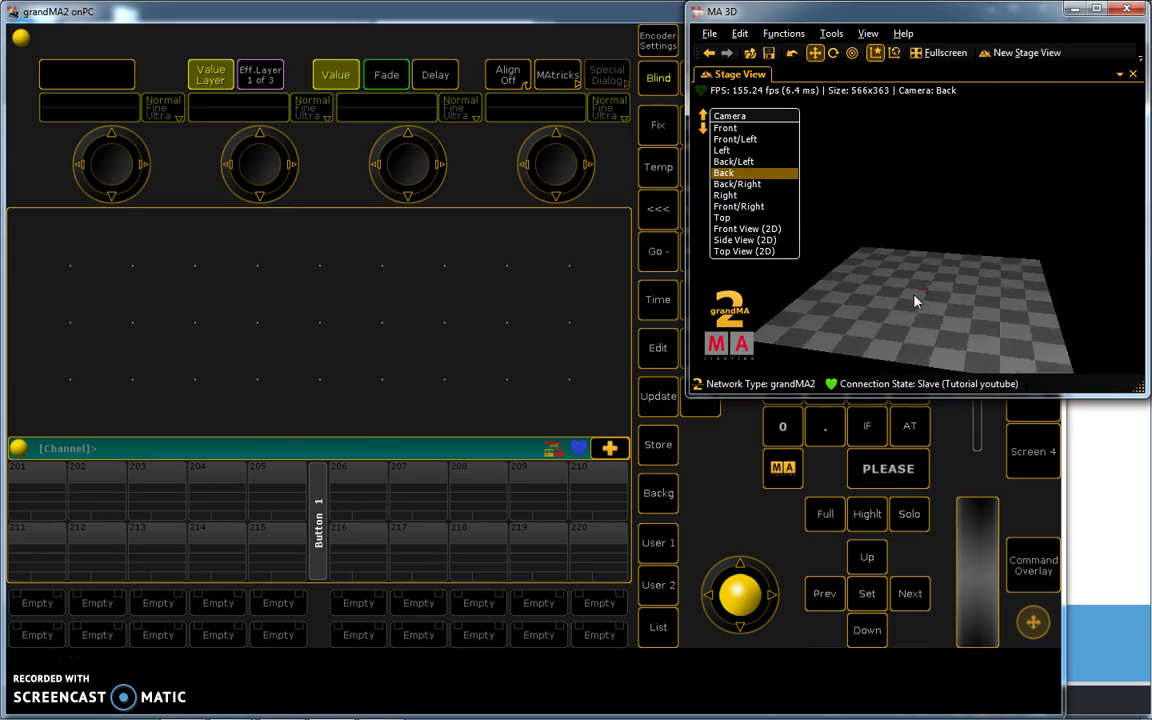
click(478, 309)
click(563, 259)
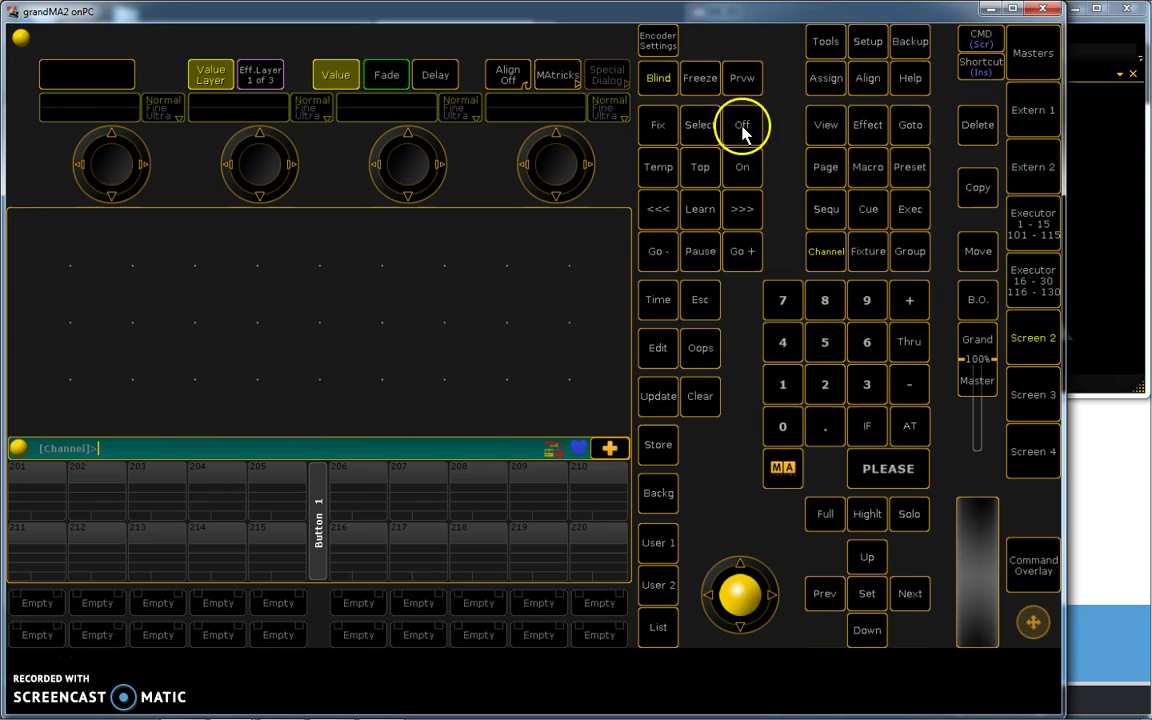
Open the Patch & Fixture Schedule setup and create a new layer named Moving lights.
click(867, 44)
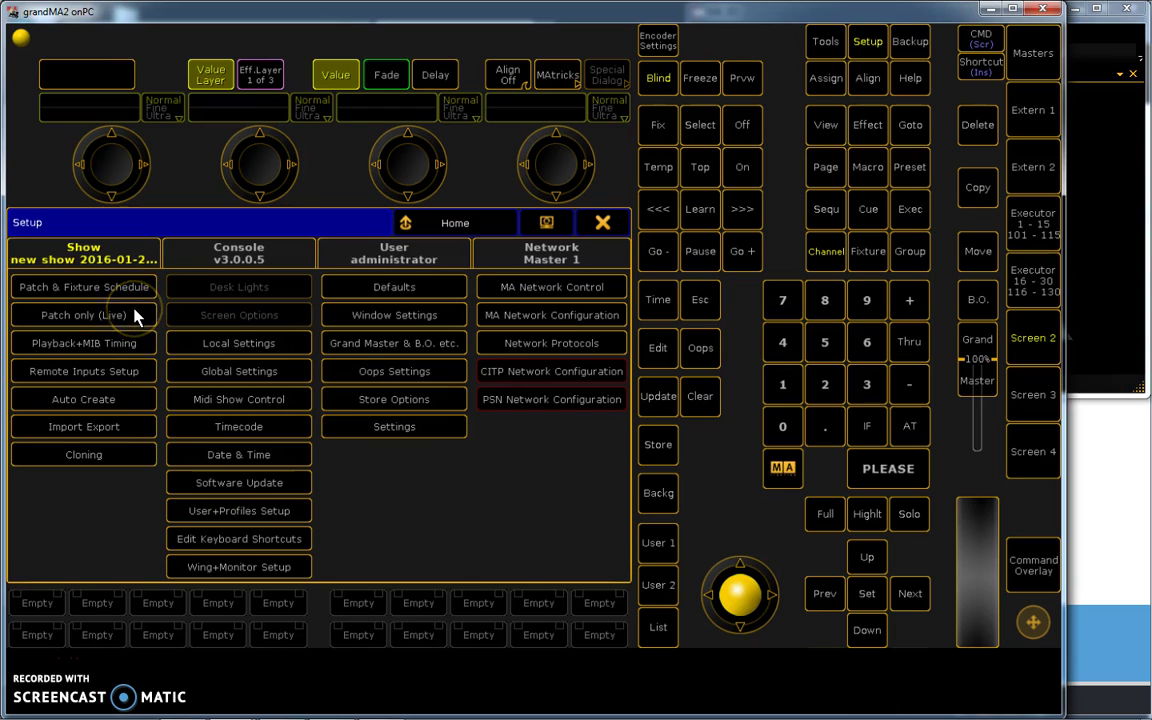
click(100, 314)
click(101, 290)
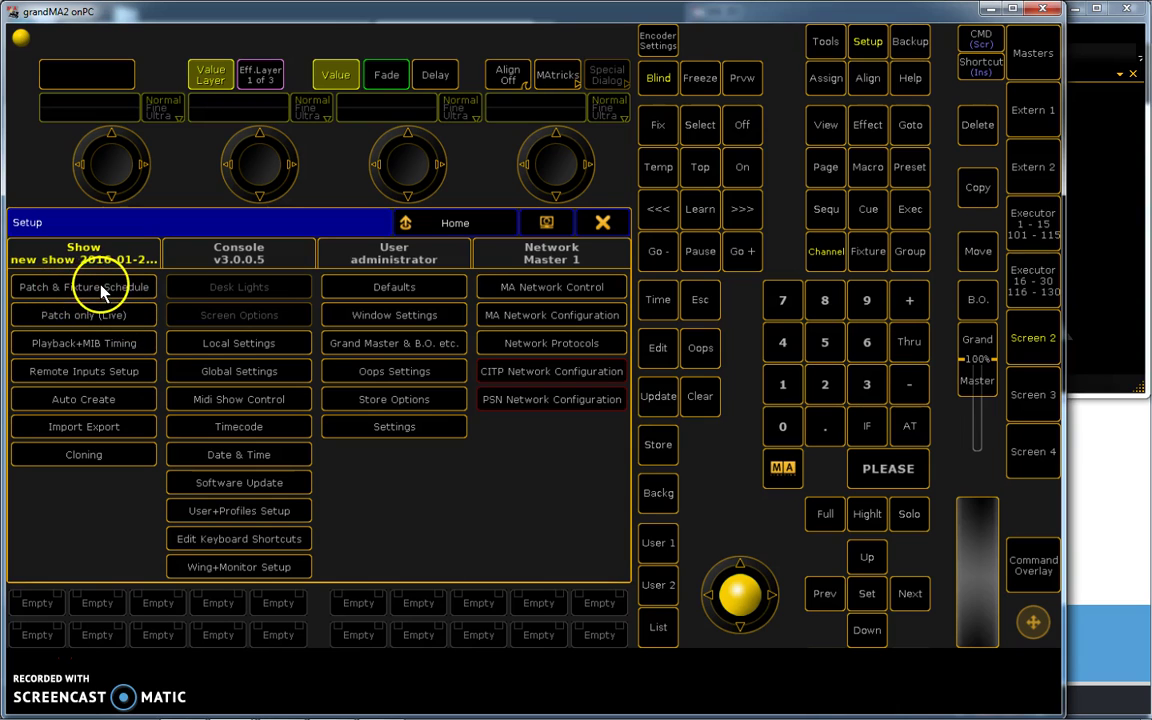
click(104, 289)
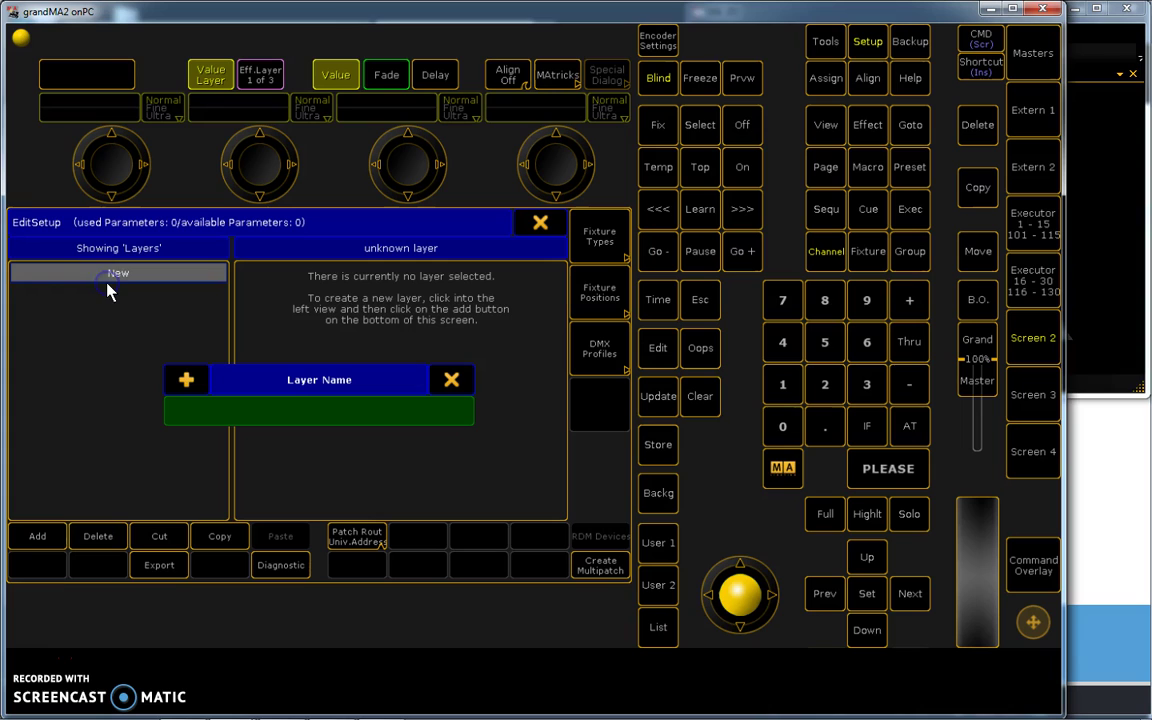
click(183, 410)
key(Return)
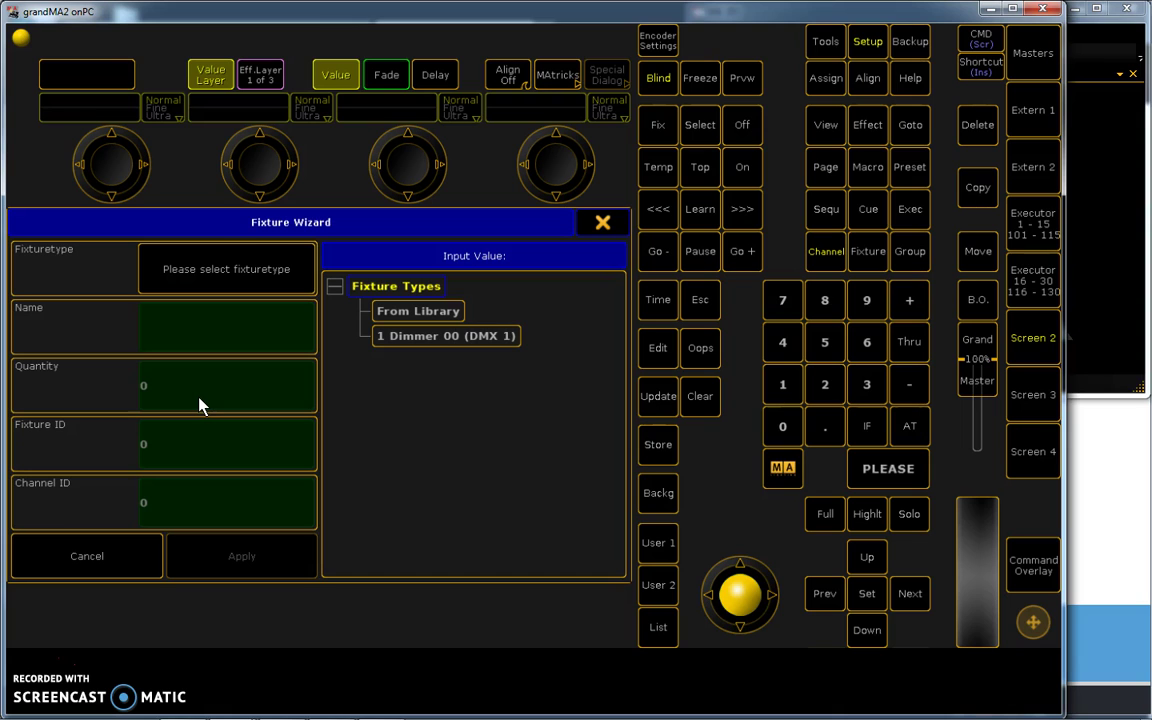
Choose a fixture type from the library, filtering by manufacturer "varilite" and fixture "vl25".
click(195, 272)
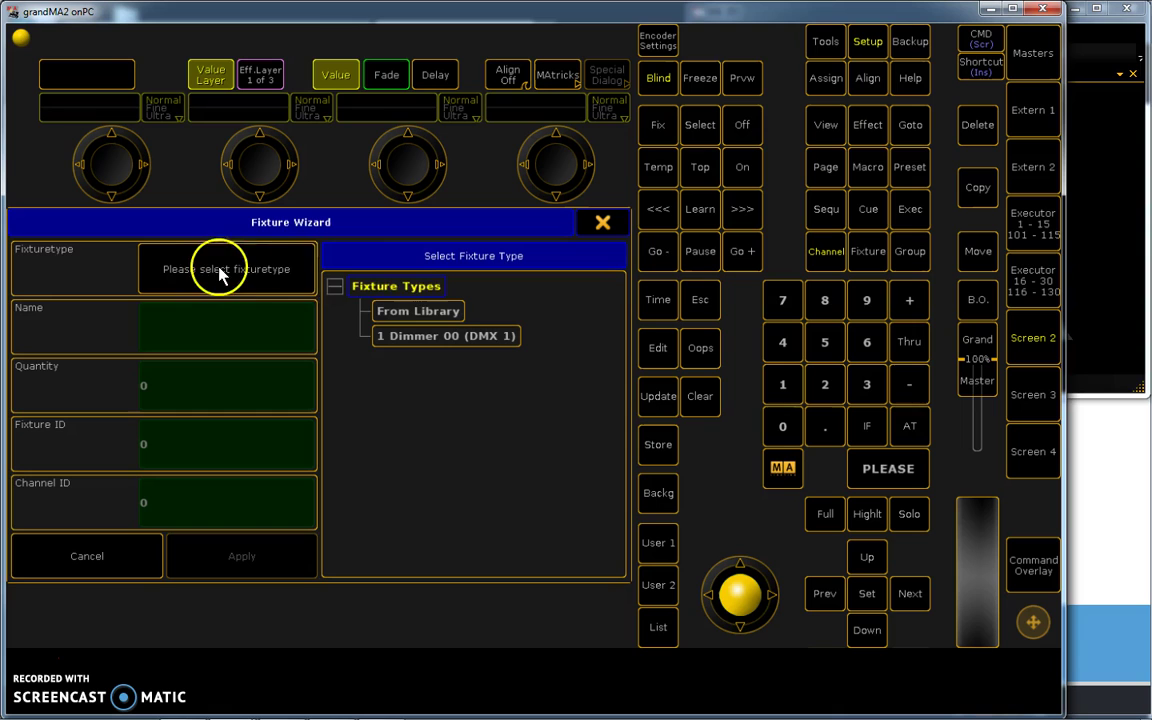
click(421, 314)
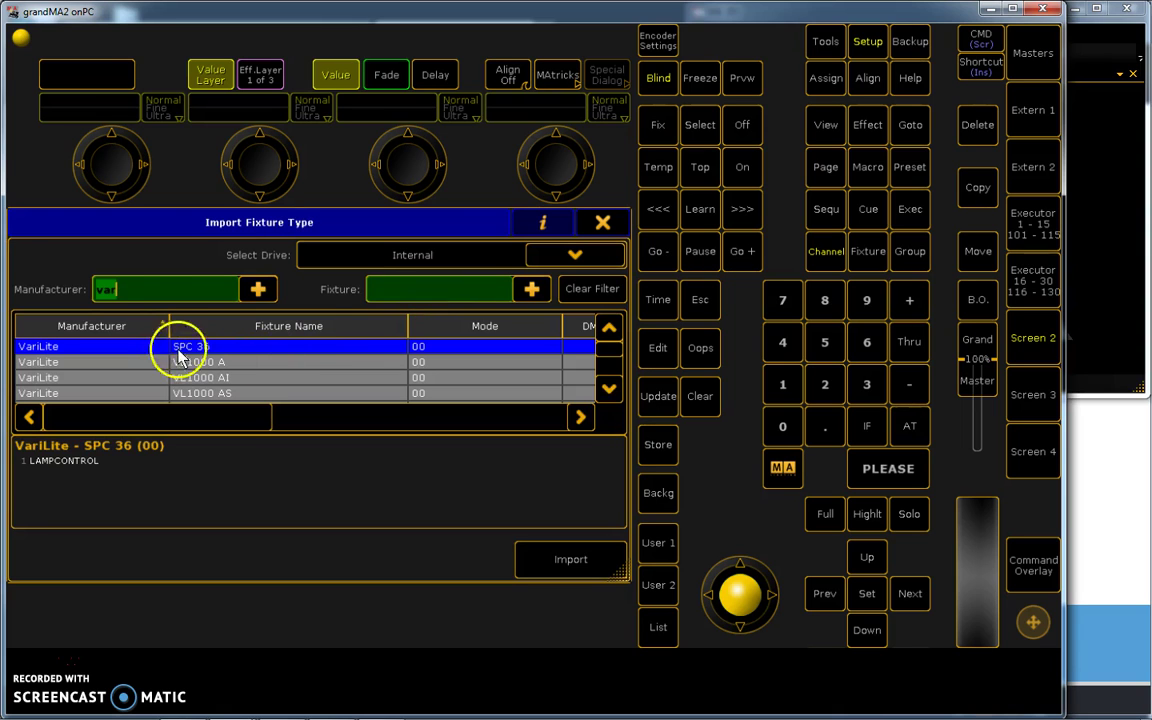
click(134, 292)
key(BackSpace)
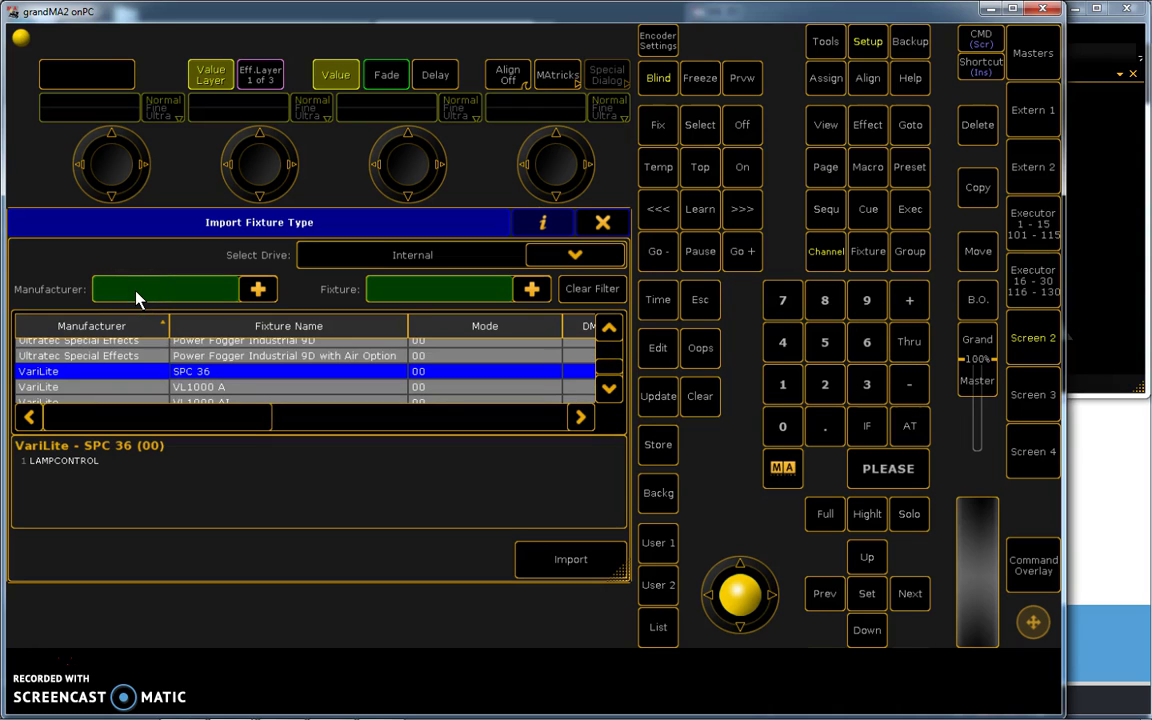
text(varilite vl)
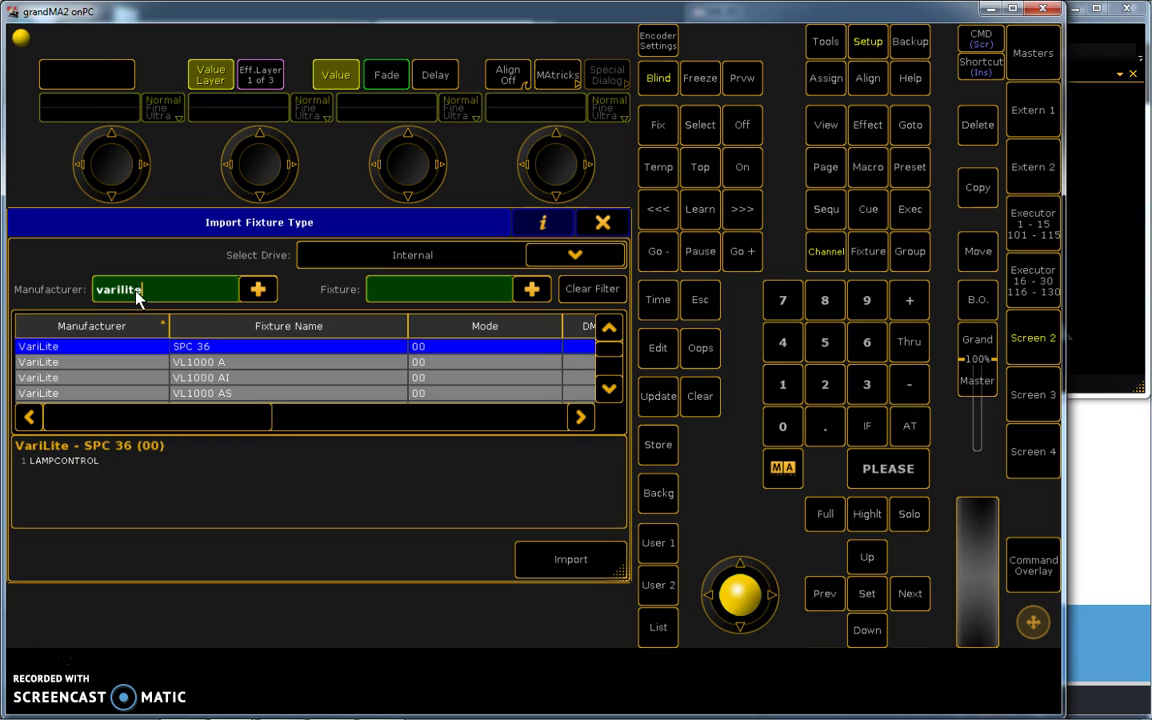
key(BackSpace)
key(BackSpace)
key(BackSpace)
click(360, 288)
click(407, 291)
text(vl)
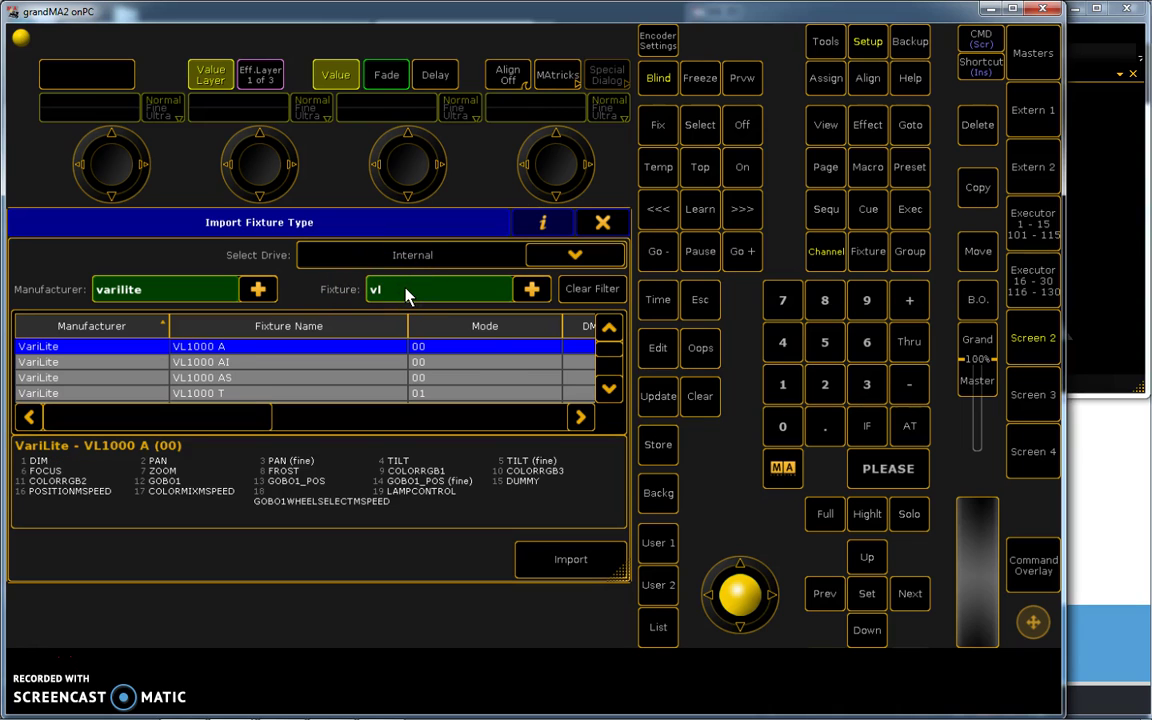
text(25)
Import the VariLite VL2500 Spot fixture type in mode 00.
click(219, 347)
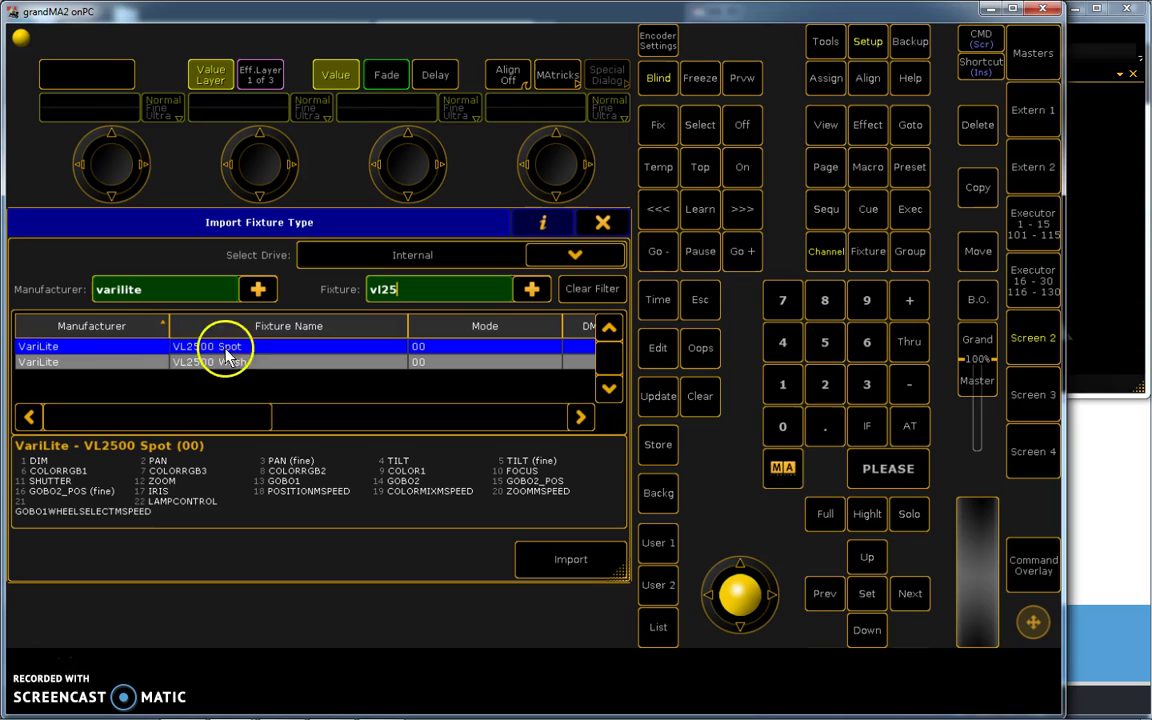
click(43, 352)
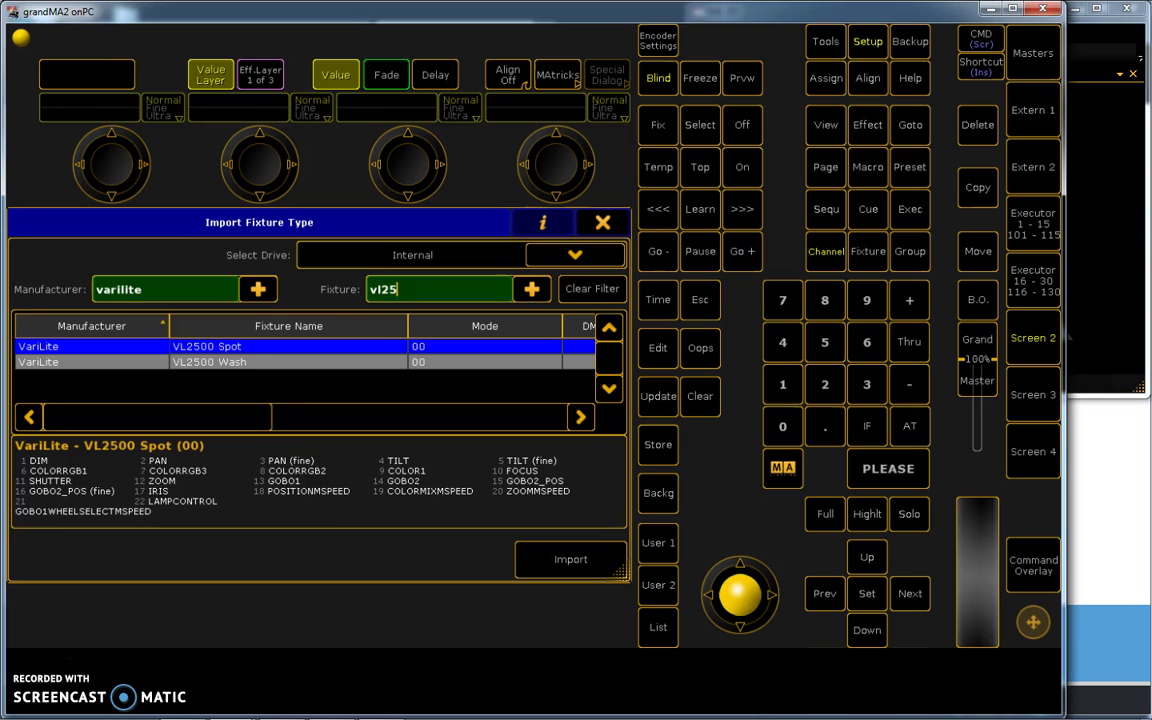
click(206, 346)
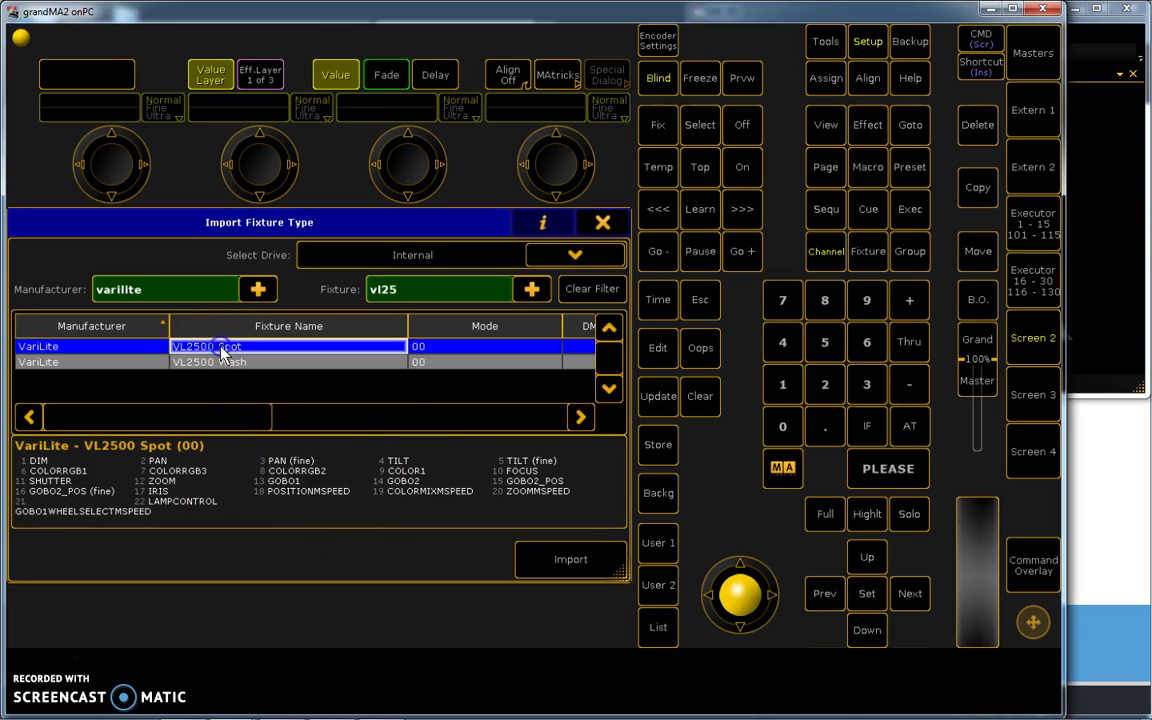
click(543, 571)
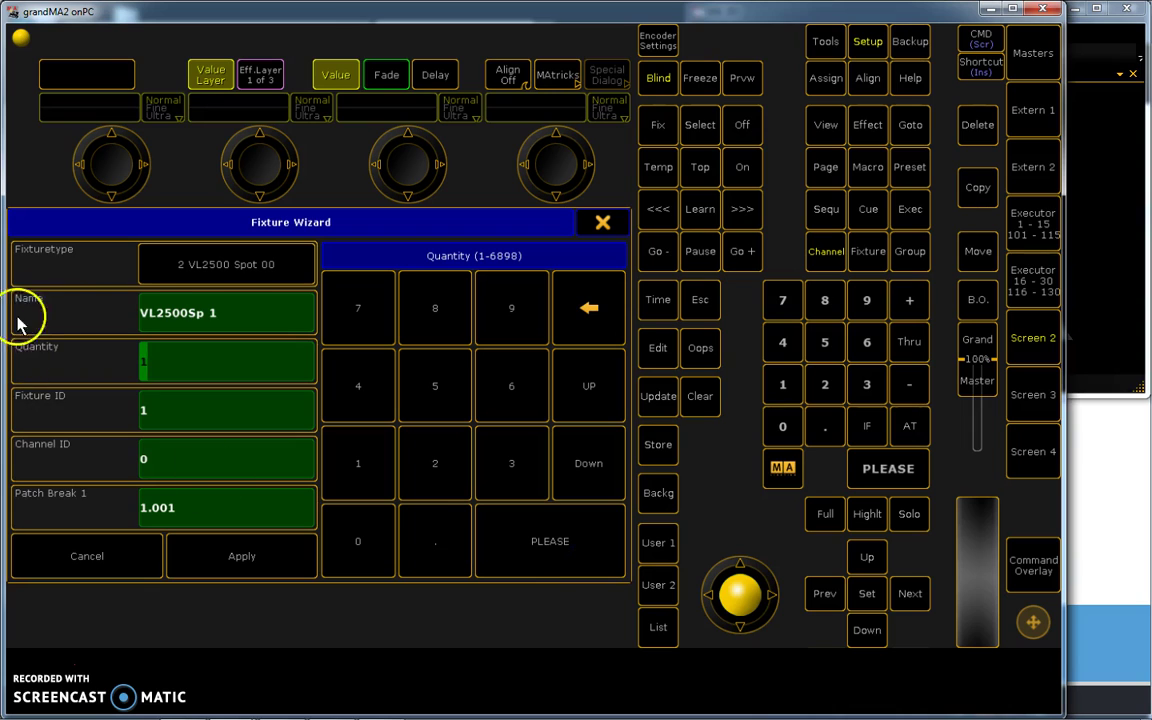
Change the fixture name in the Fixture Wizard to VL2500SPOT 1.
click(208, 316)
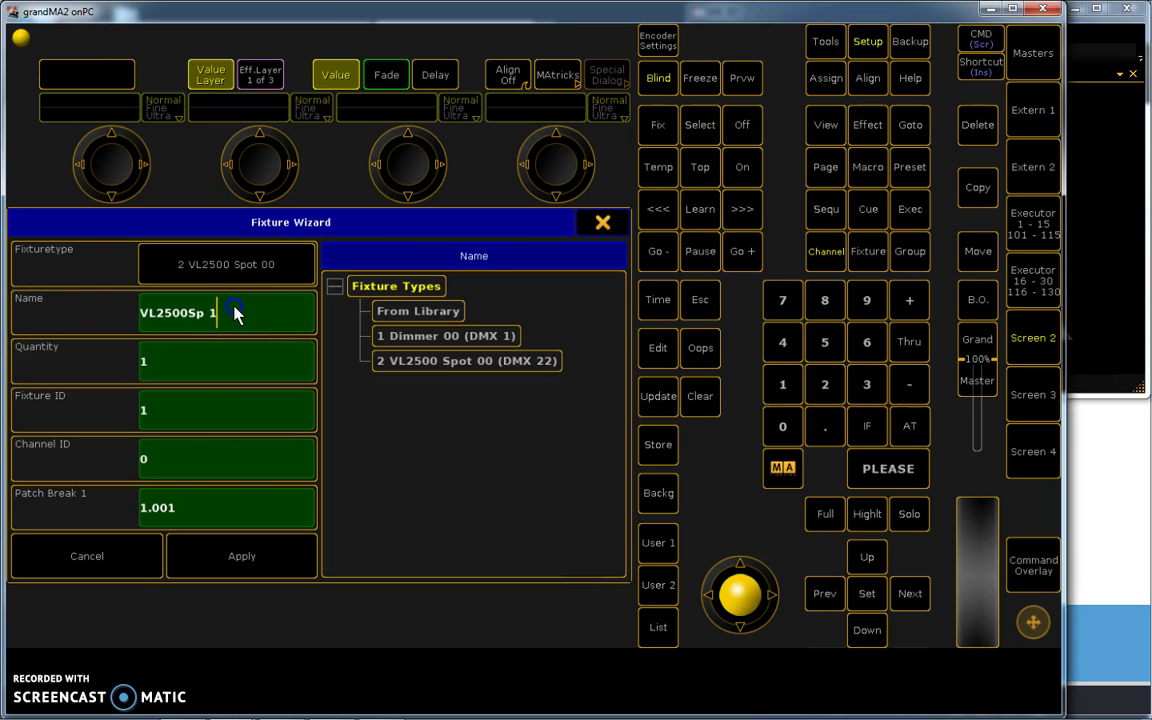
key(BackSpace)
click(234, 313)
key(BackSpace)
key(BackSpace)
click(245, 316)
text(1)
Set the quantity of VL2500 Spot fixtures to 8.
click(170, 366)
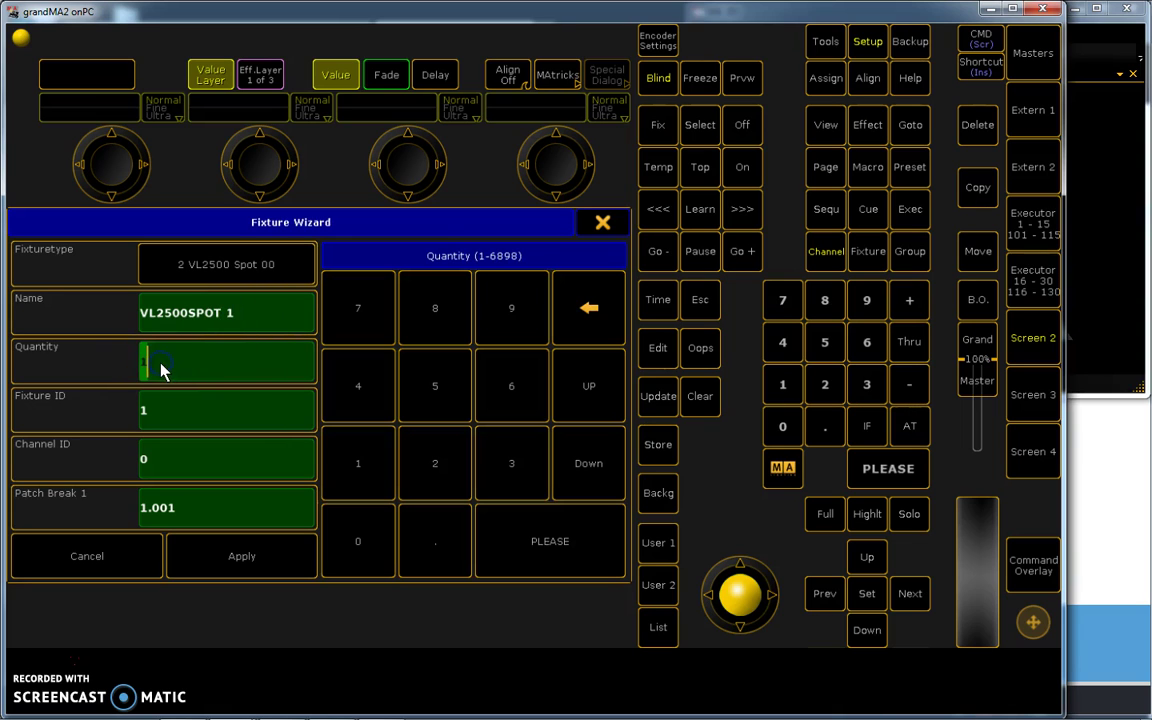
click(443, 312)
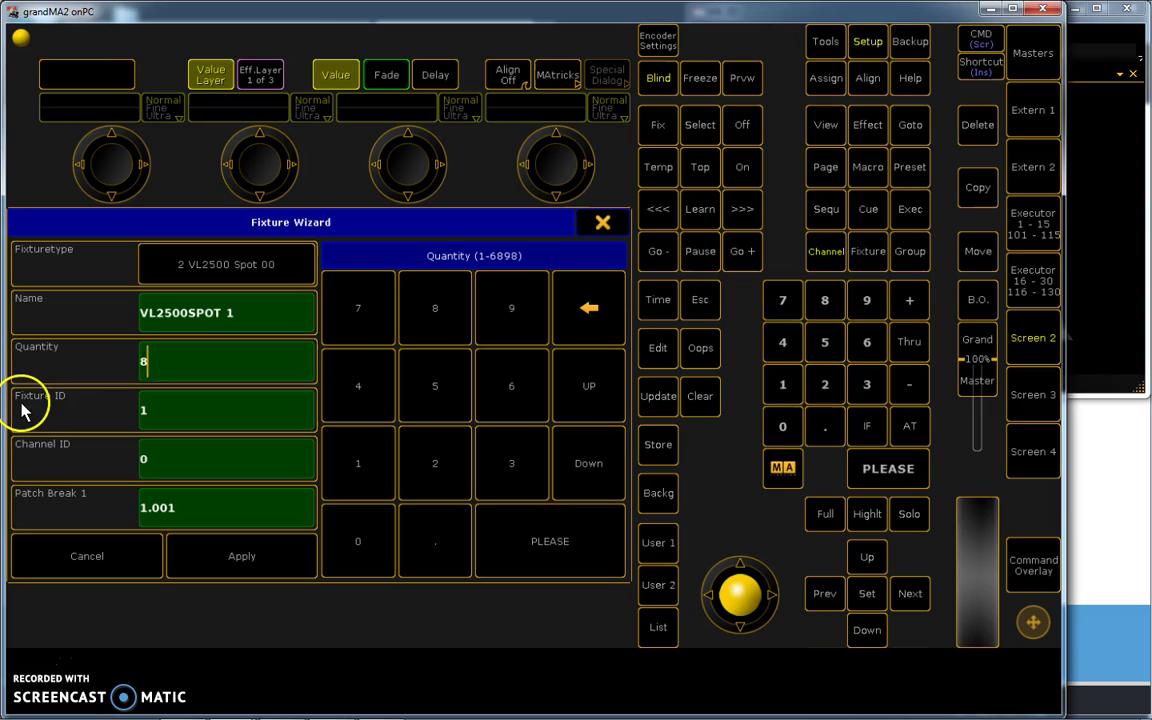
click(160, 364)
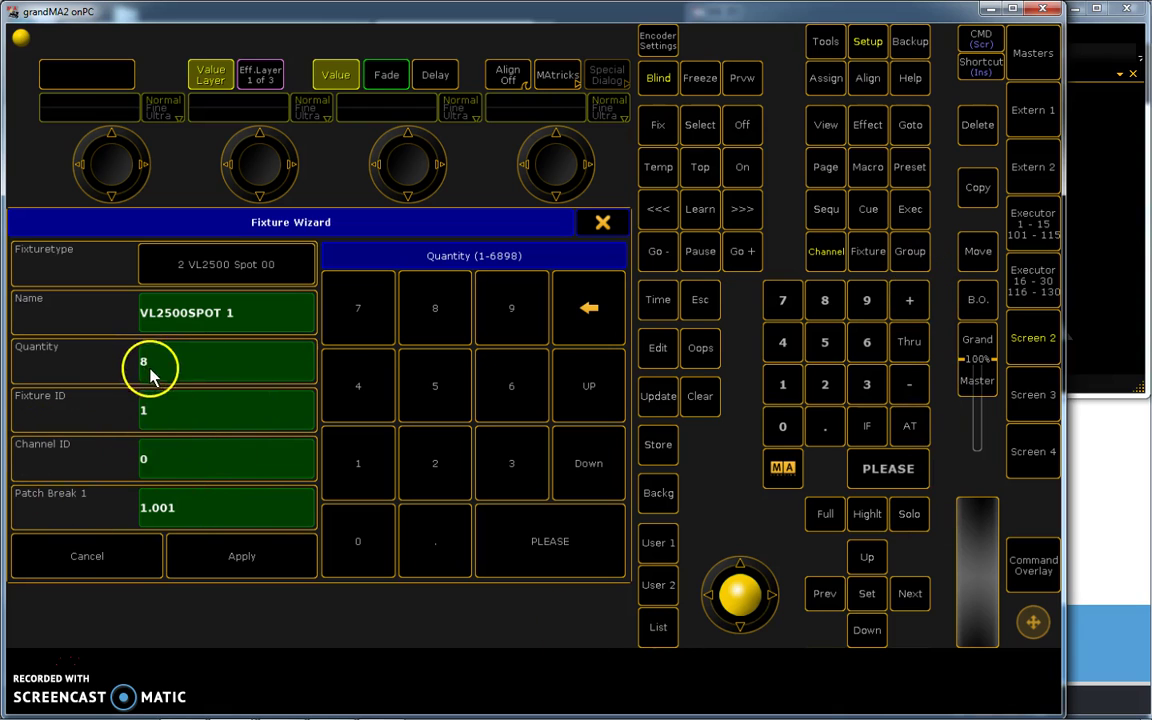
Set the starting DMX patch address to 1.101 and apply the wizard to create the fixtures.
click(178, 506)
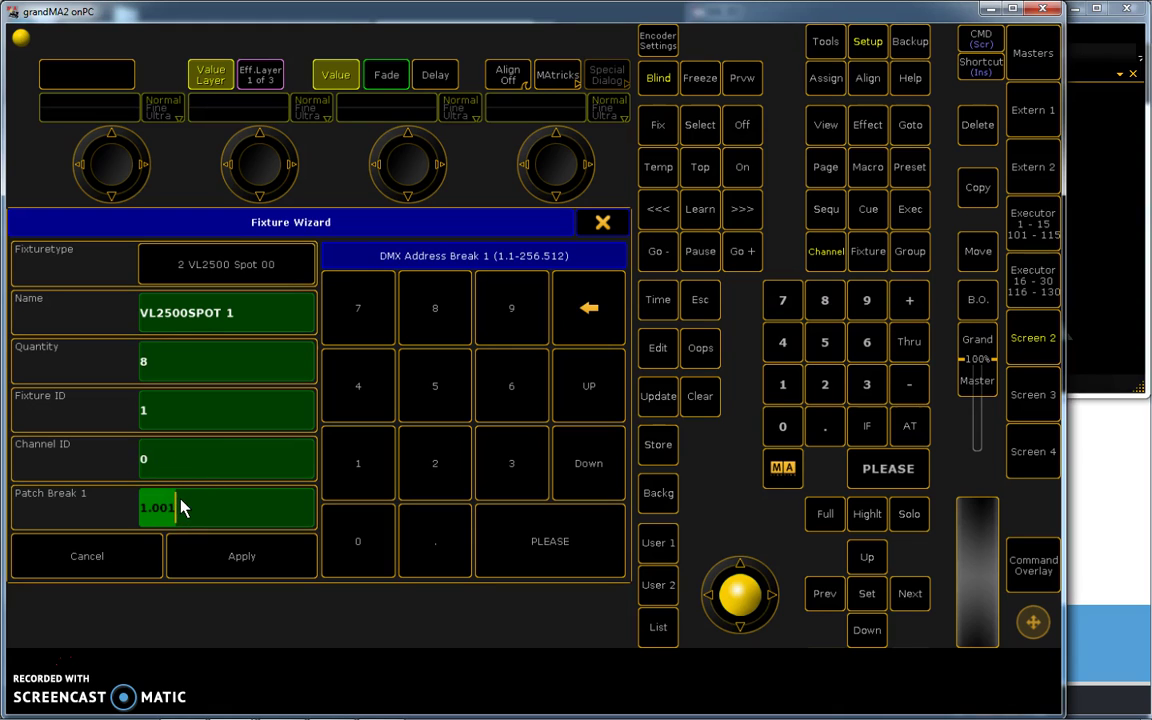
text(1.101)
click(242, 562)
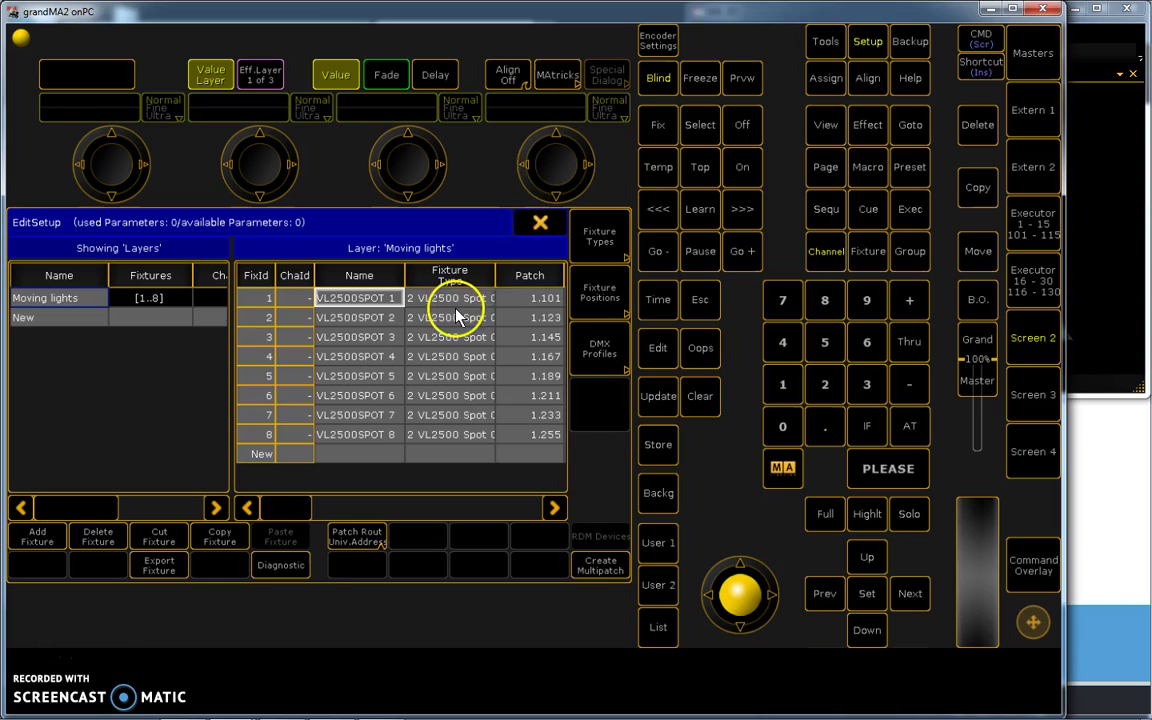
Leave the fixture setup saving the changes, and close the Setup window.
click(540, 222)
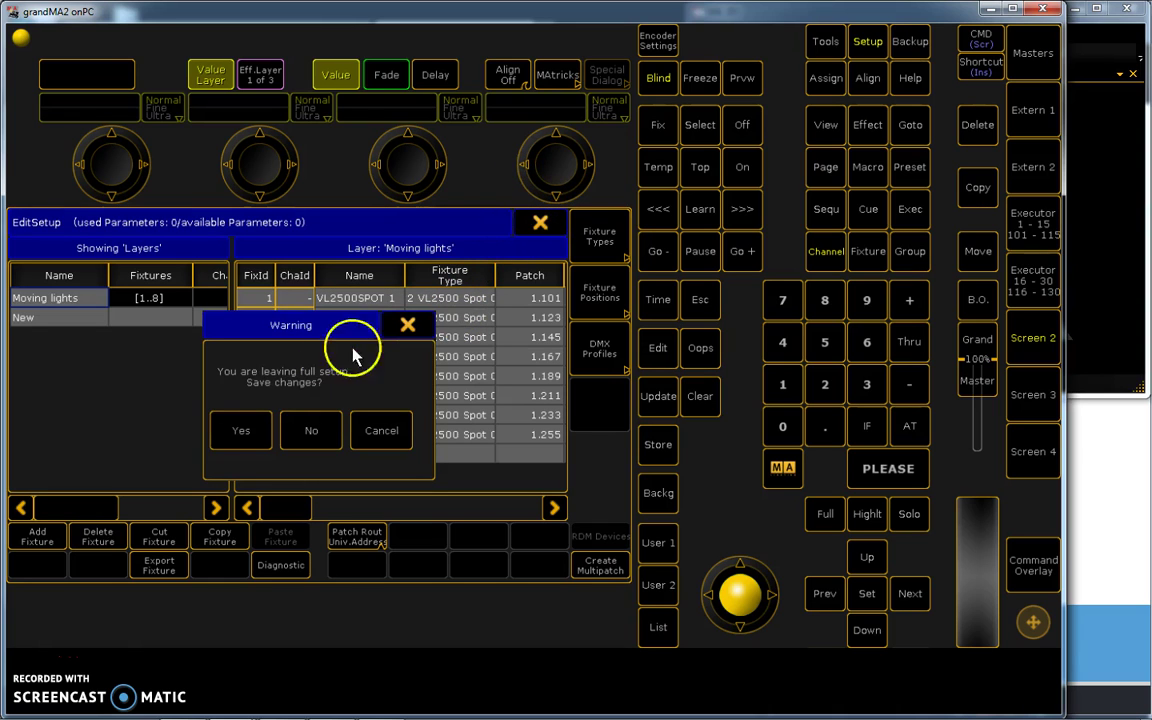
click(239, 432)
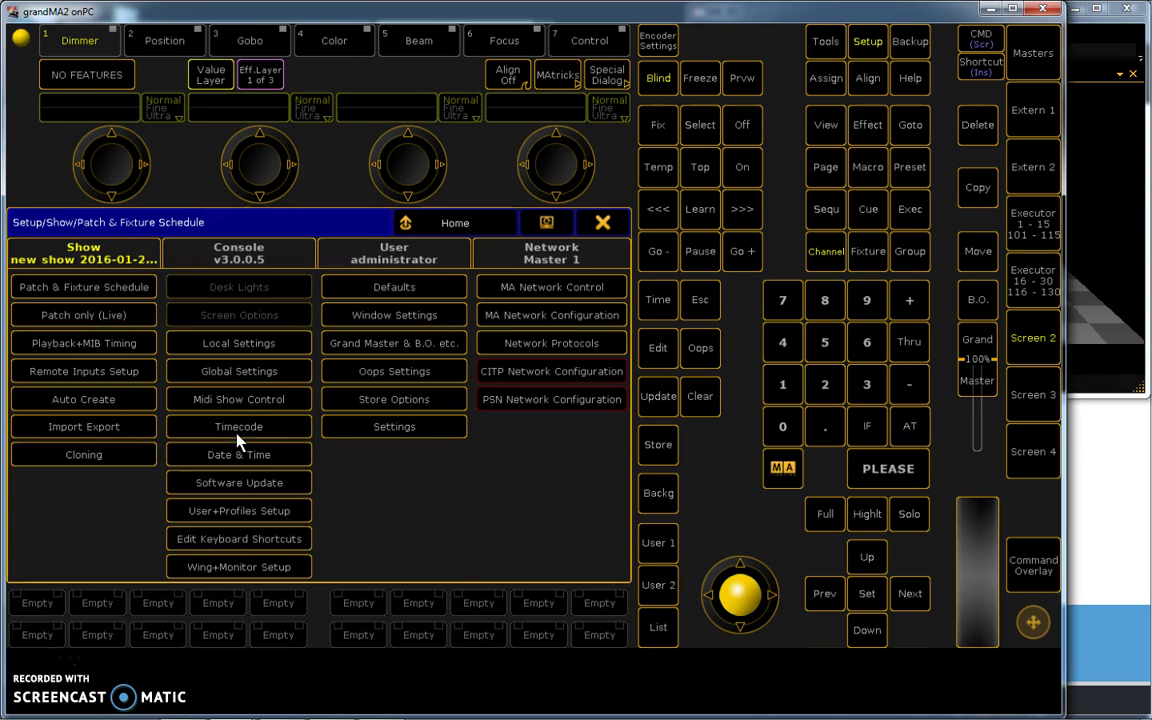
click(603, 223)
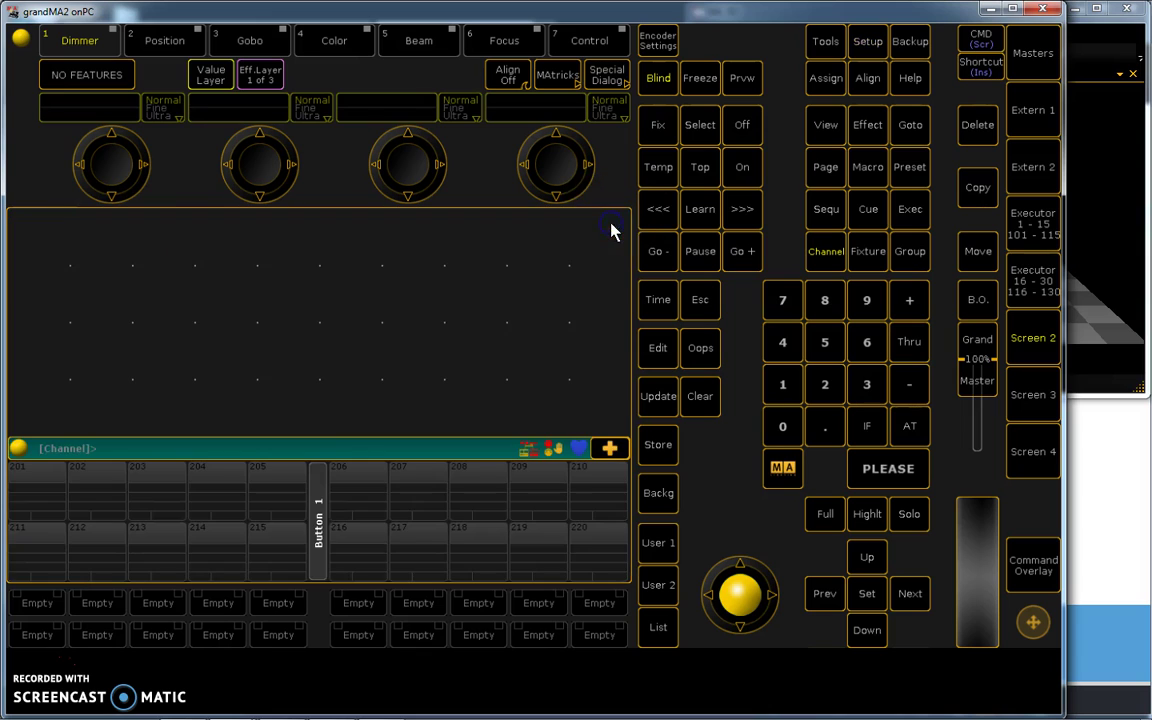
Switch to MA 3D, check the patched fixtures at the stage centre, and widen its window across the whole screen.
click(1122, 32)
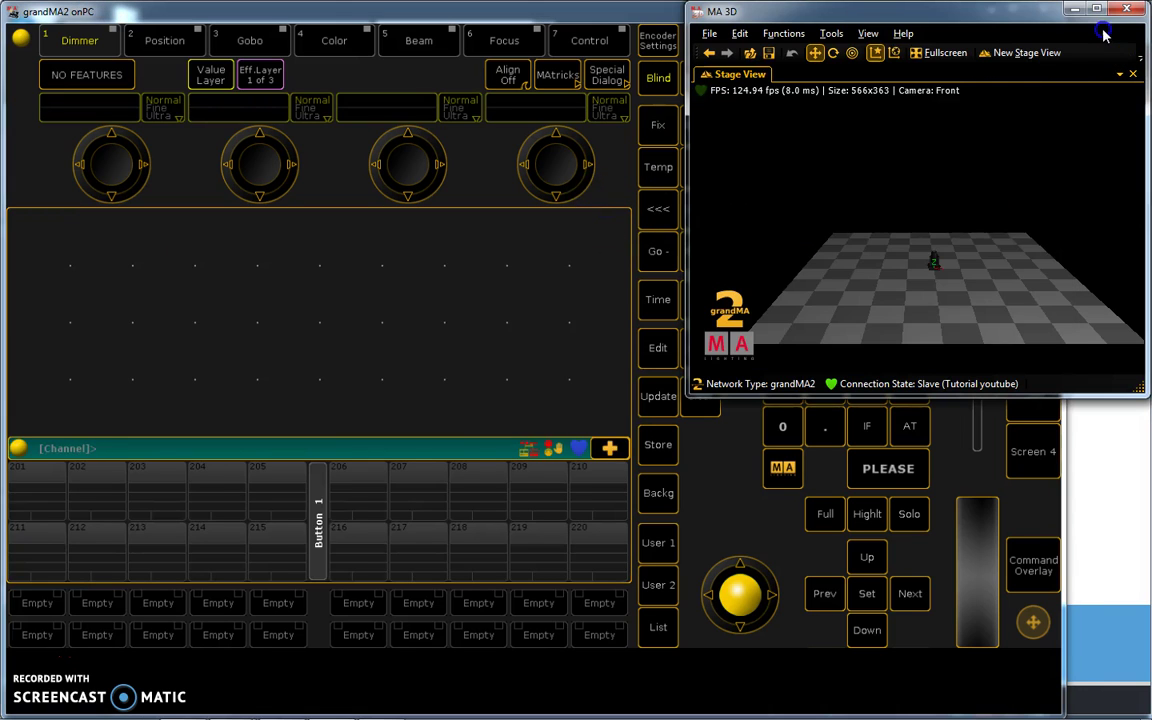
right_click(907, 252)
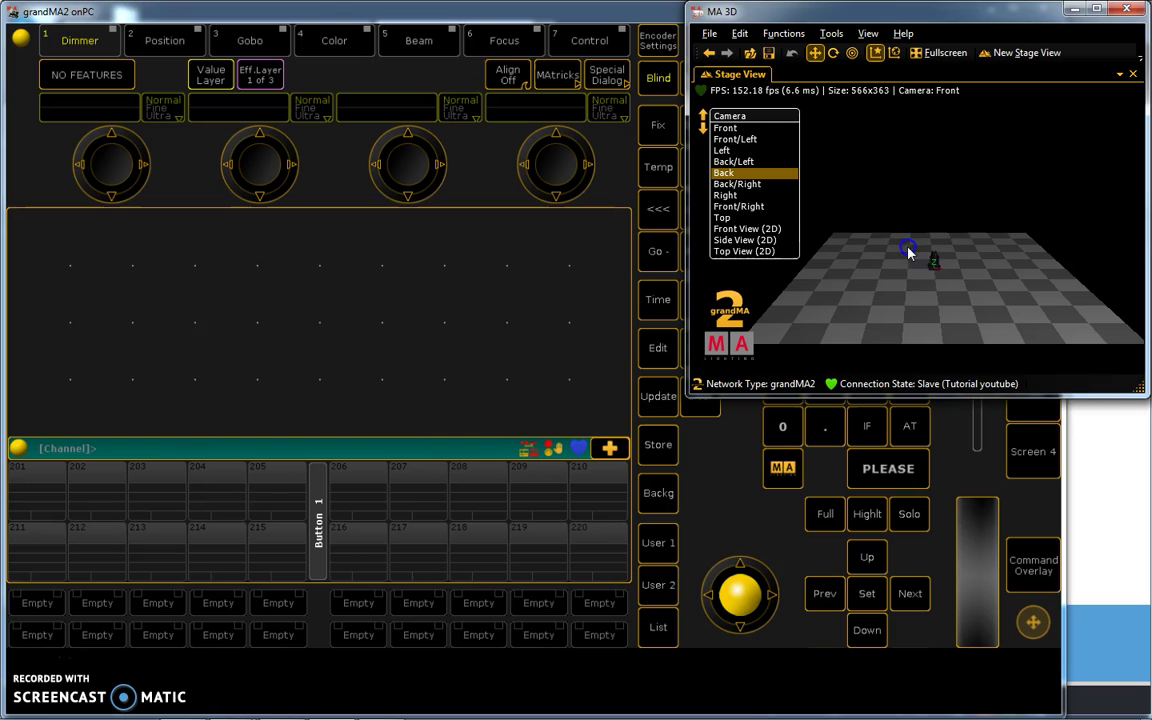
click(937, 270)
click(956, 257)
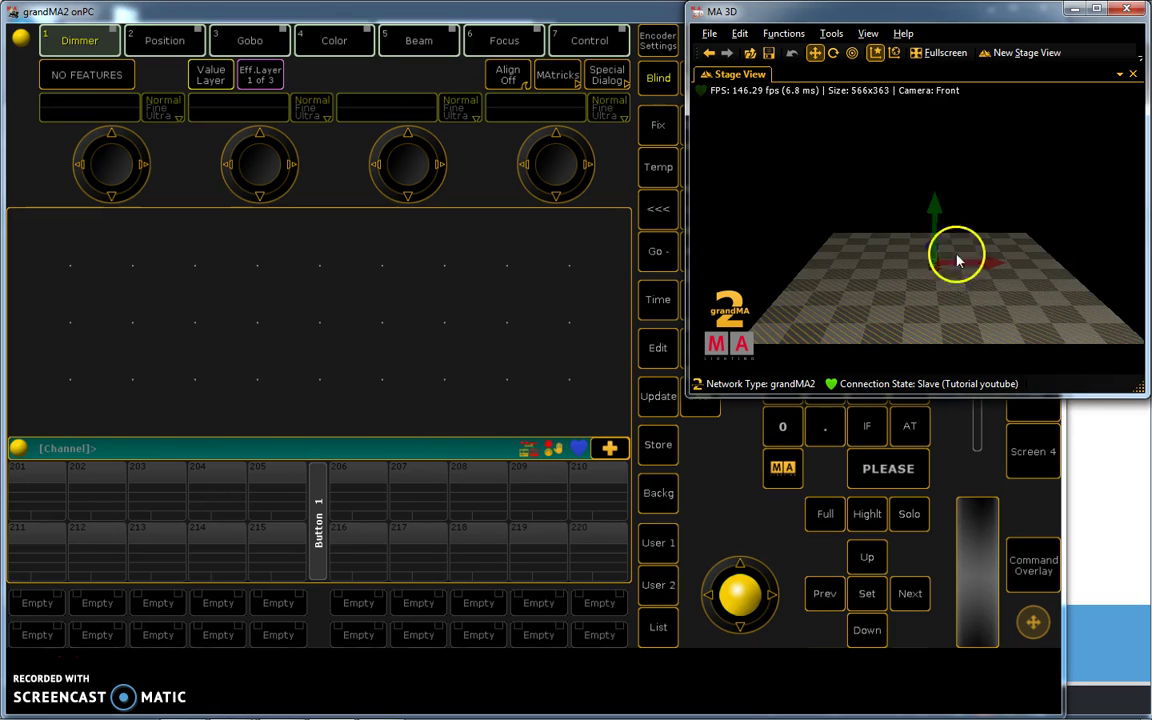
drag(683, 96, 2, 160)
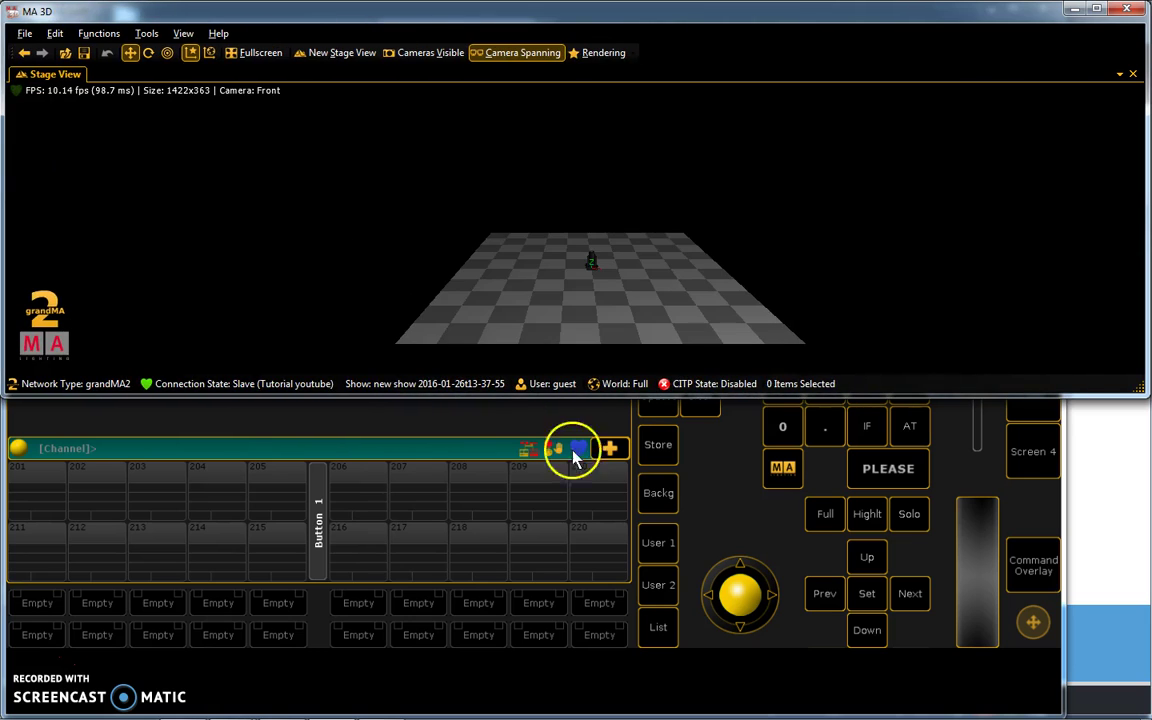
Return to the MA 3D window and enlarge it downward so the stage view fills the screen.
click(607, 403)
click(603, 406)
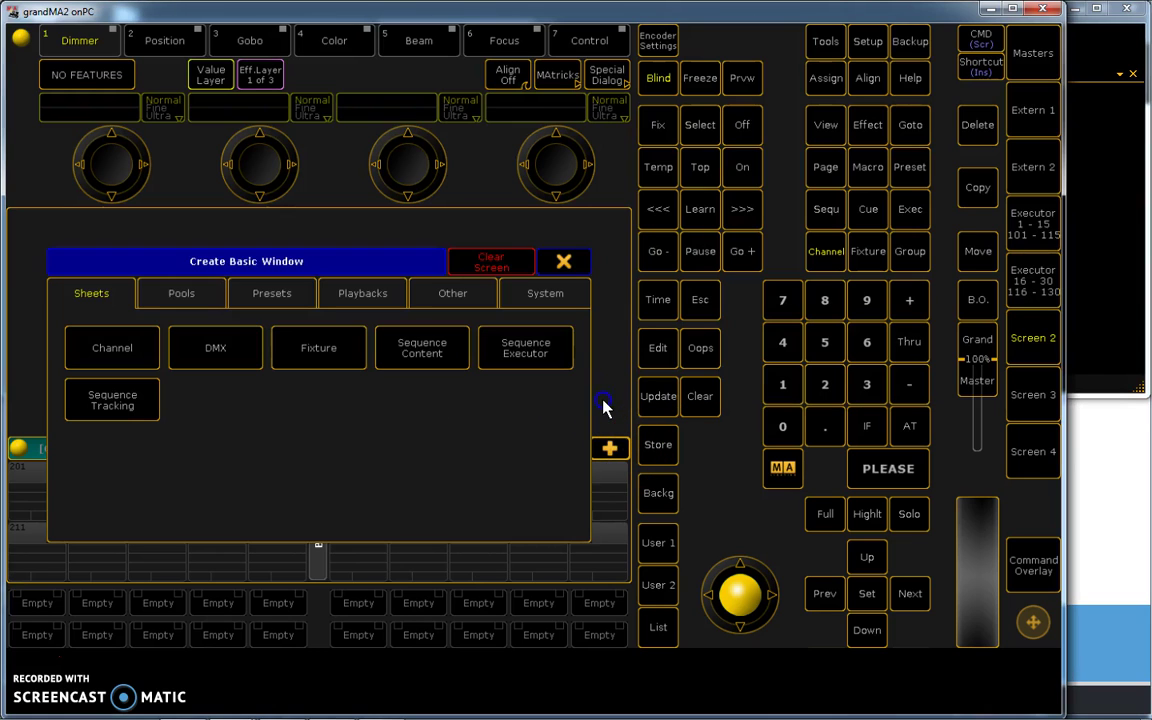
click(1137, 143)
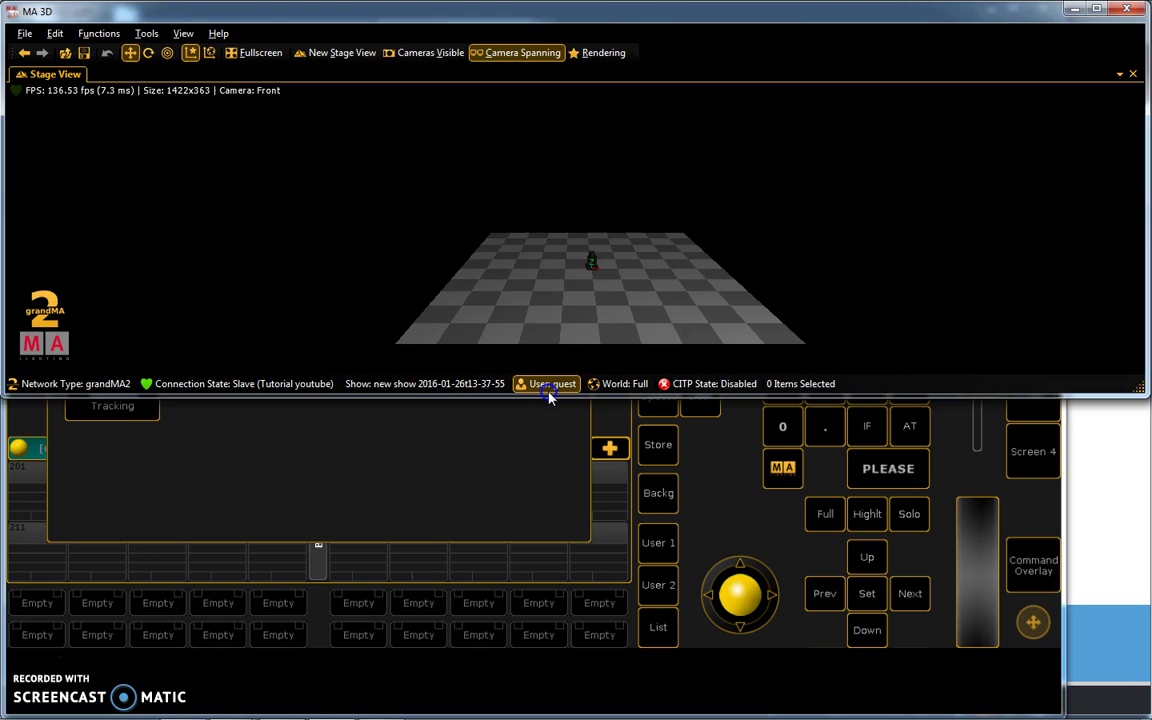
mouse_move(548, 397)
mouse_down()
mouse_move(527, 705)
mouse_move(530, 400)
mouse_up()
drag(430, 397, 50, 663)
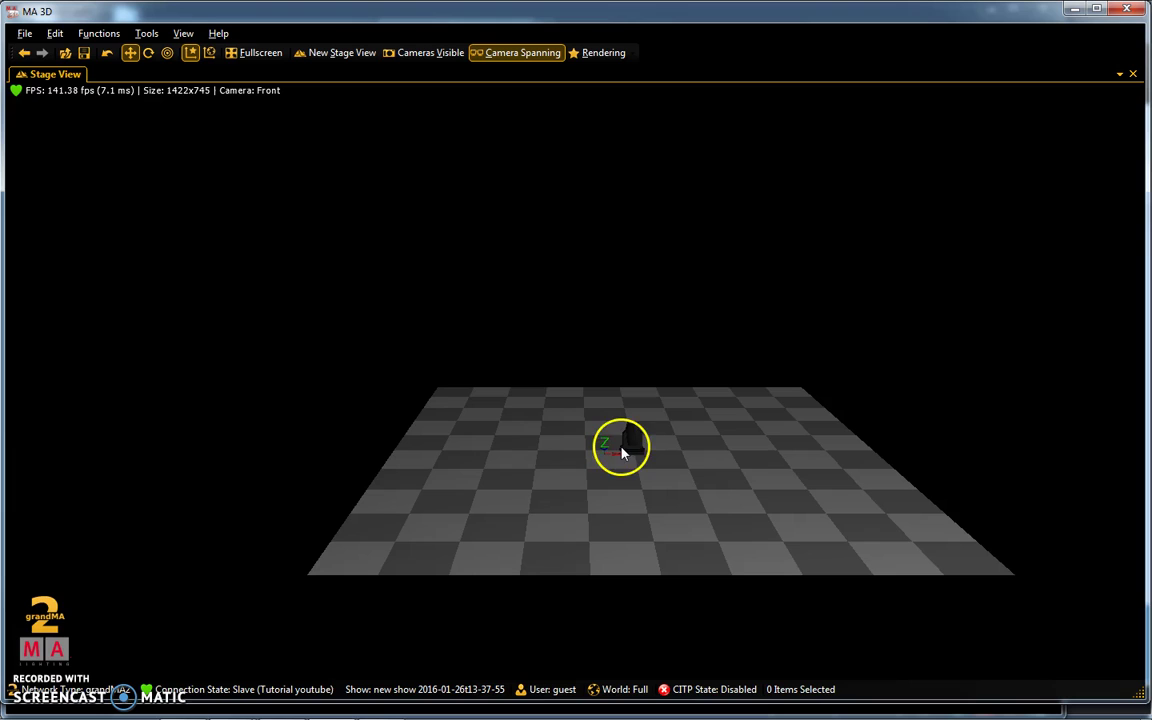
Select all objects at the stage centre and spread them along the X axis using the Align >< mode.
drag(605, 413, 670, 492)
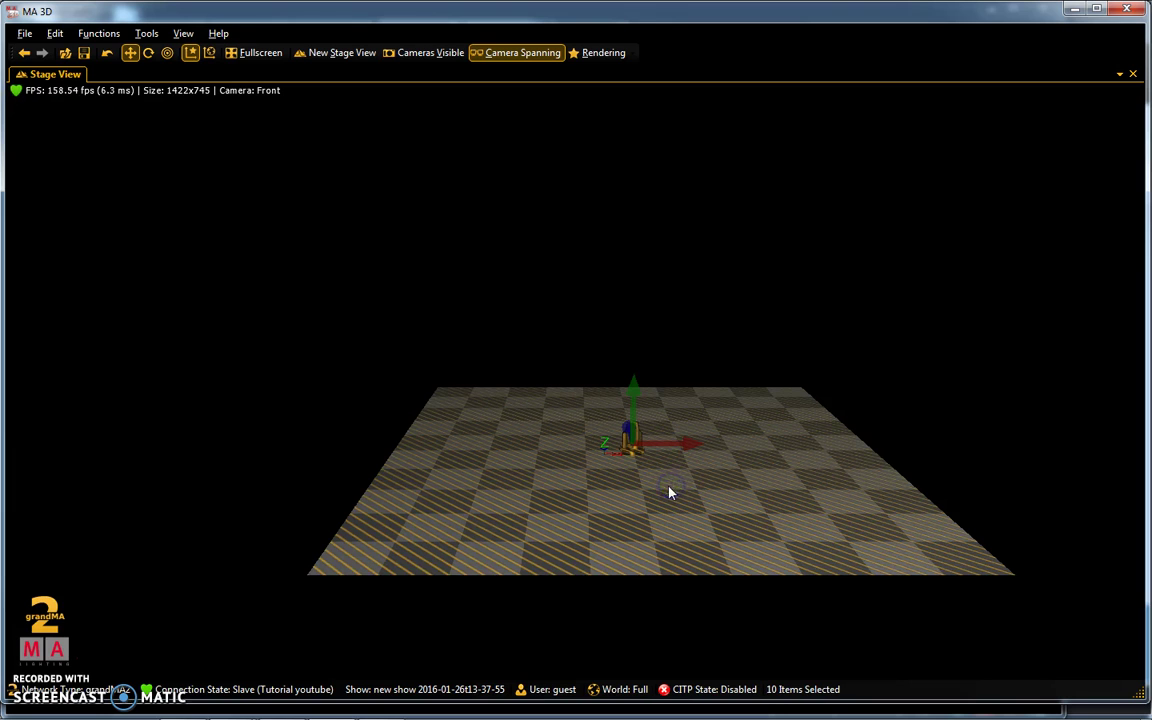
right_click(689, 445)
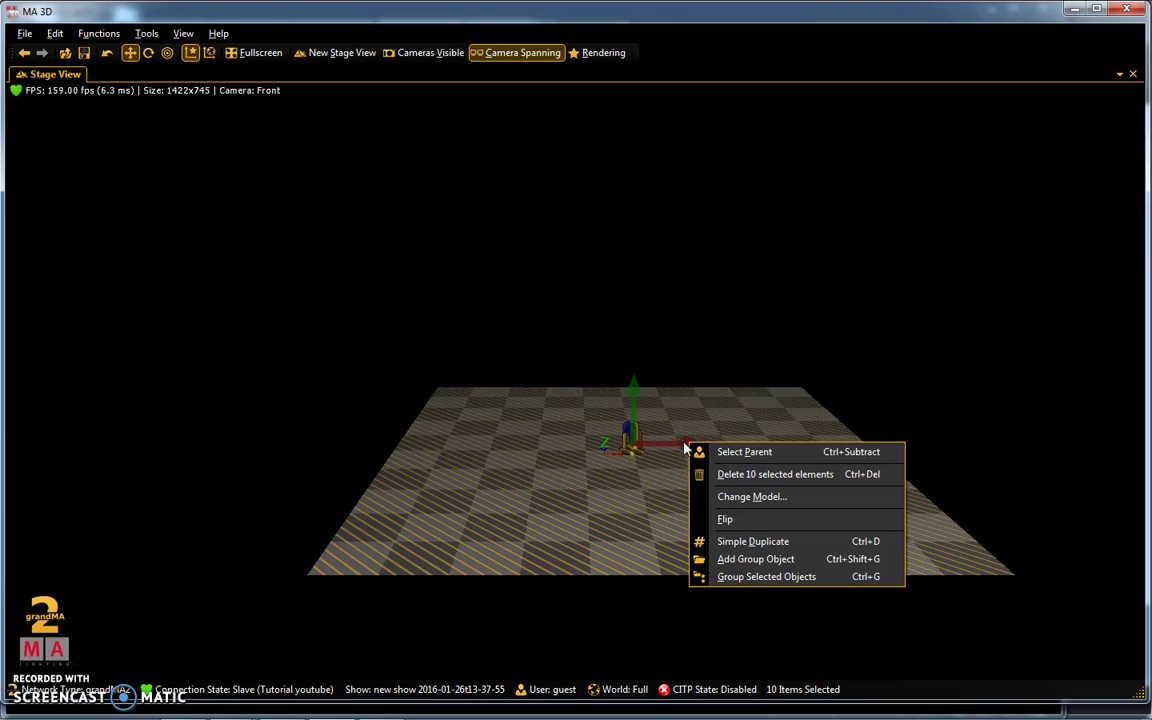
mouse_move(689, 445)
right_down()
mouse_move(678, 437)
mouse_move(690, 443)
right_up()
right_click(679, 448)
drag(679, 448, 686, 447)
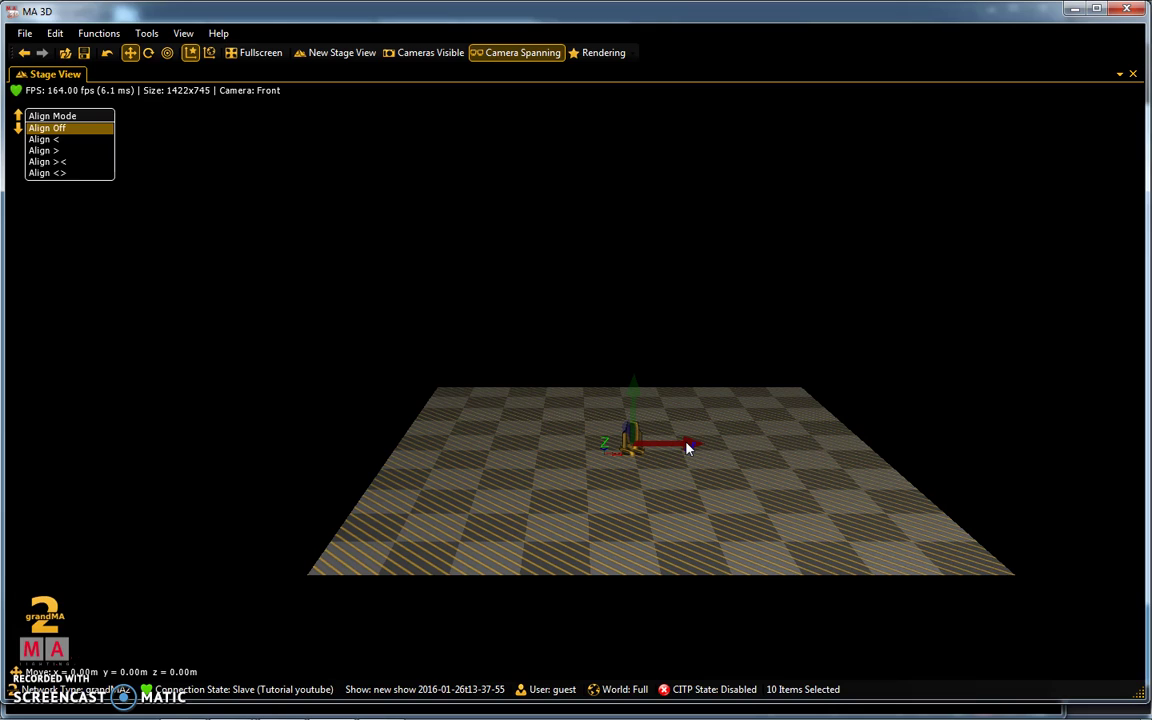
key(Down)
key(Down)
key(Down)
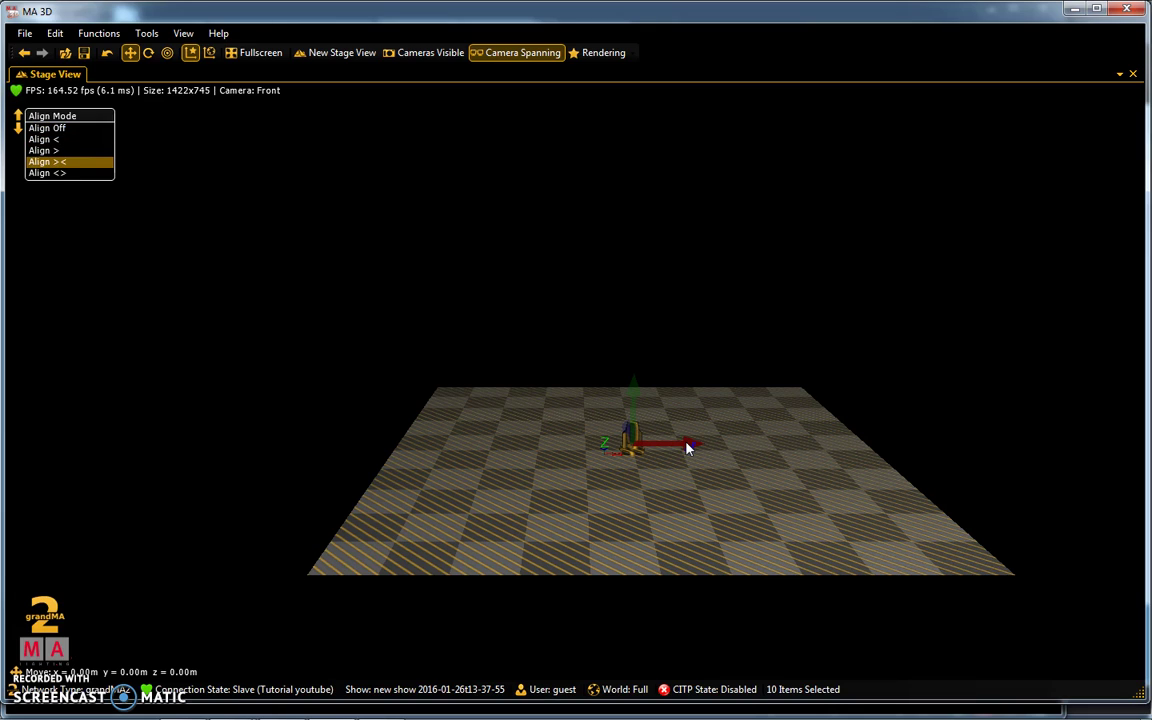
drag(687, 449, 975, 464)
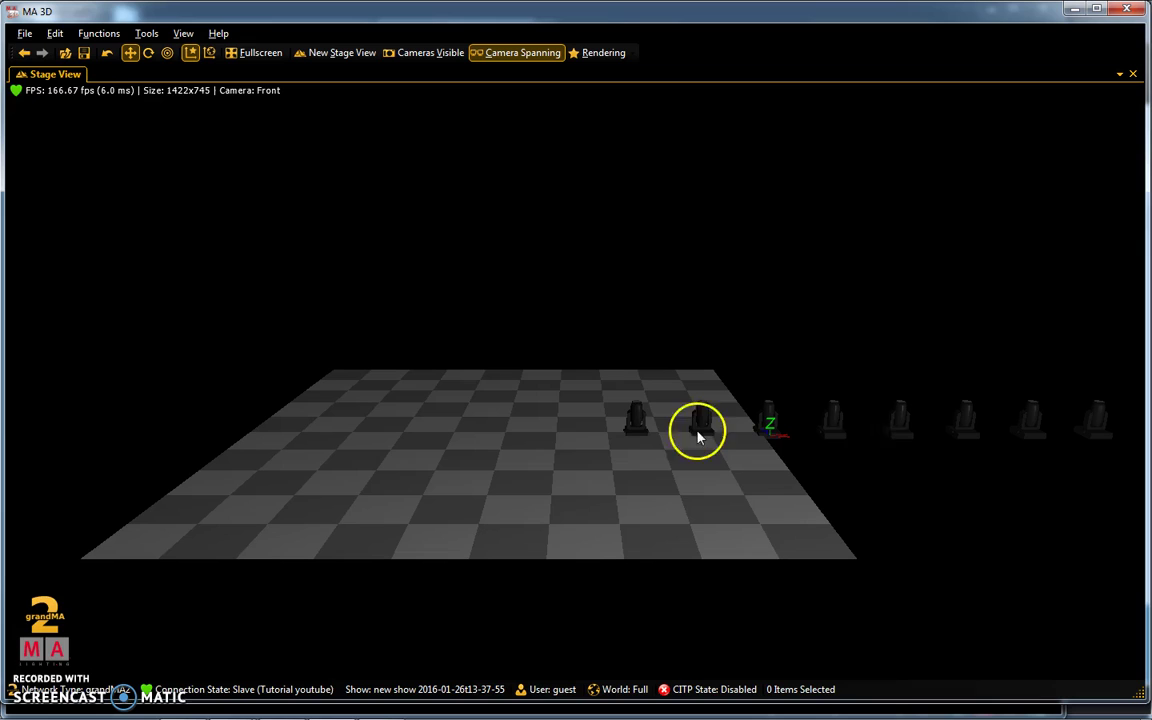
Select the first fixture of the row, choose the Align >< mode, nudge it slightly along the X axis, and deselect it.
click(636, 420)
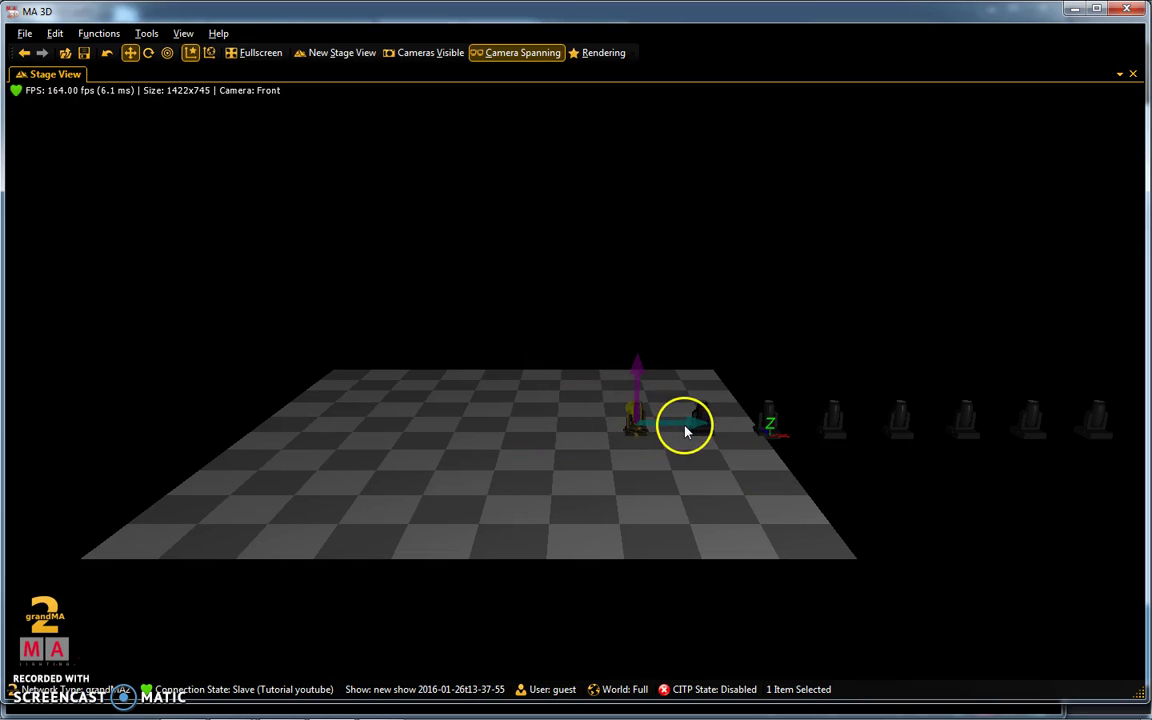
drag(689, 428, 689, 428)
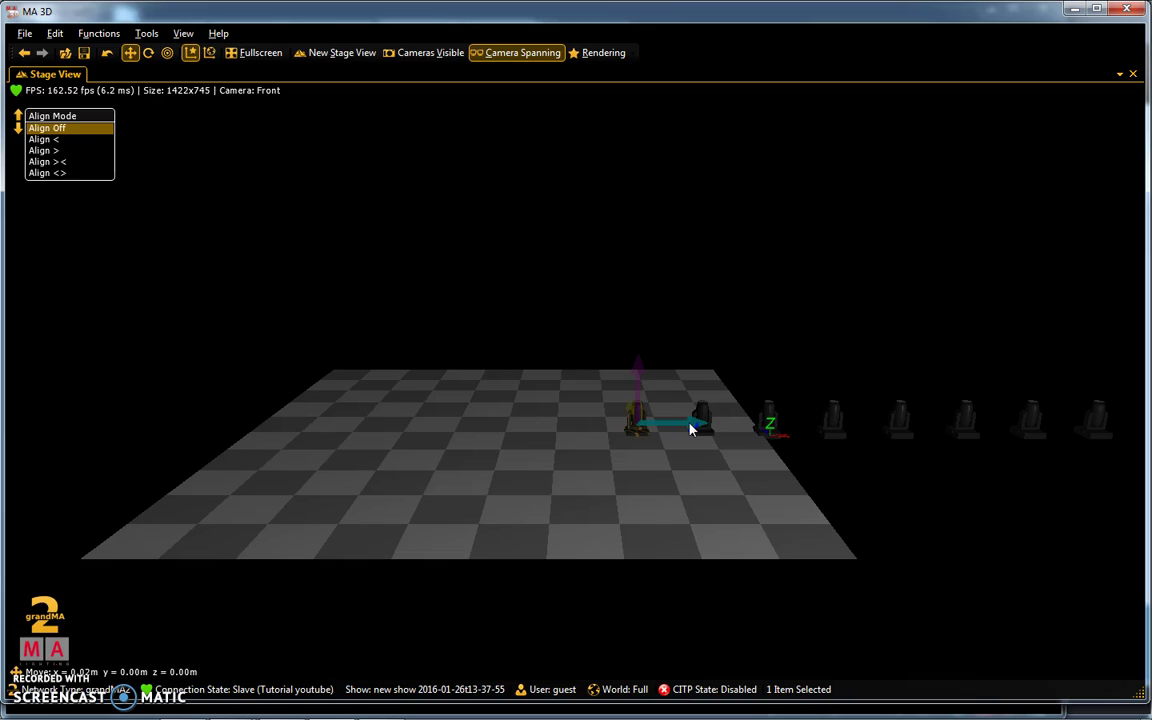
scroll(689, 428, down, 3)
drag(689, 428, 689, 428)
scroll(689, 428, up, 1)
scroll(689, 428, down, 1)
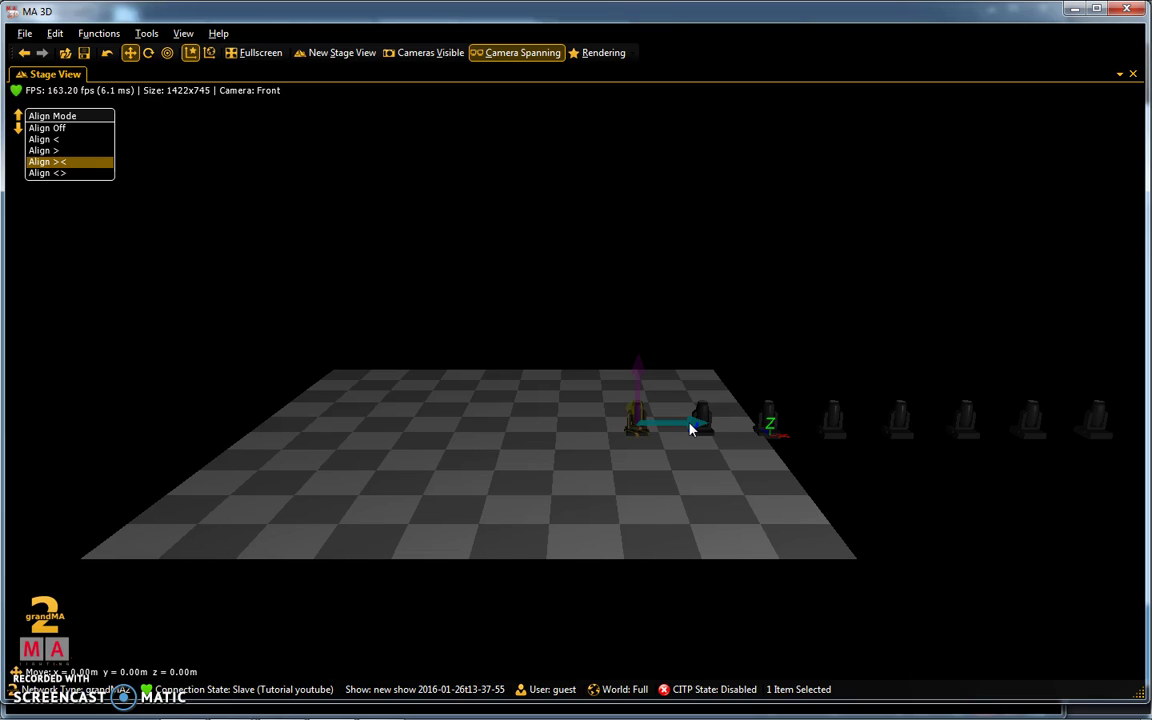
drag(689, 428, 697, 421)
click(782, 342)
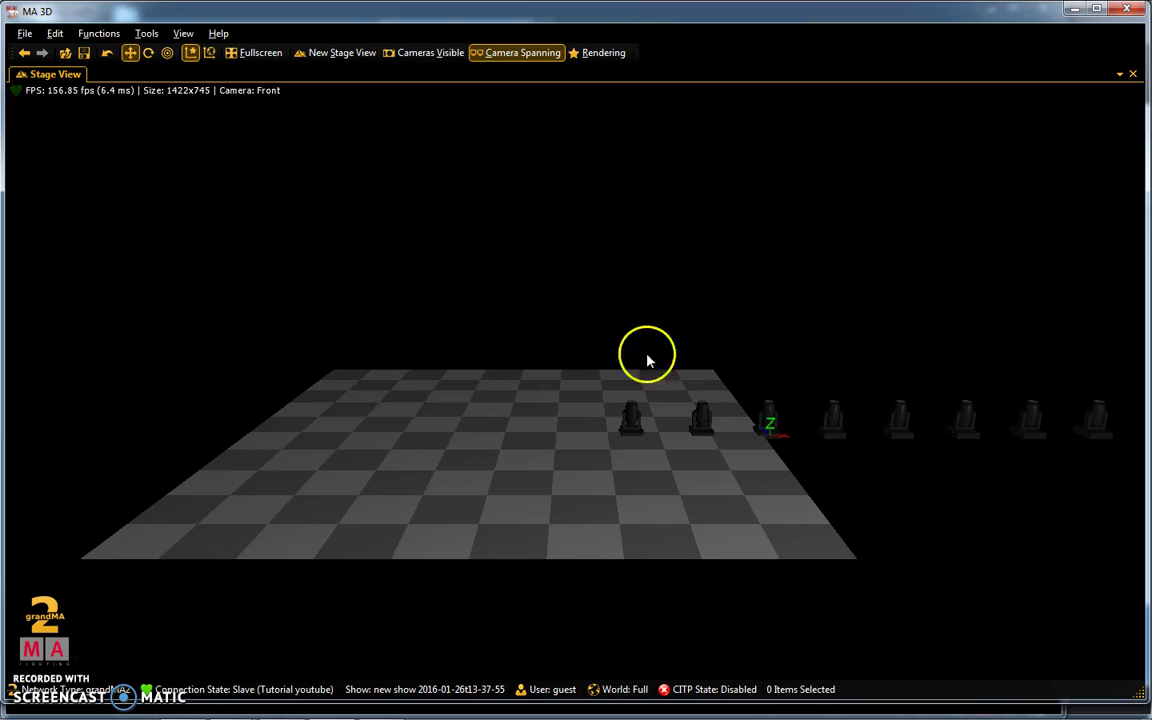
click(378, 376)
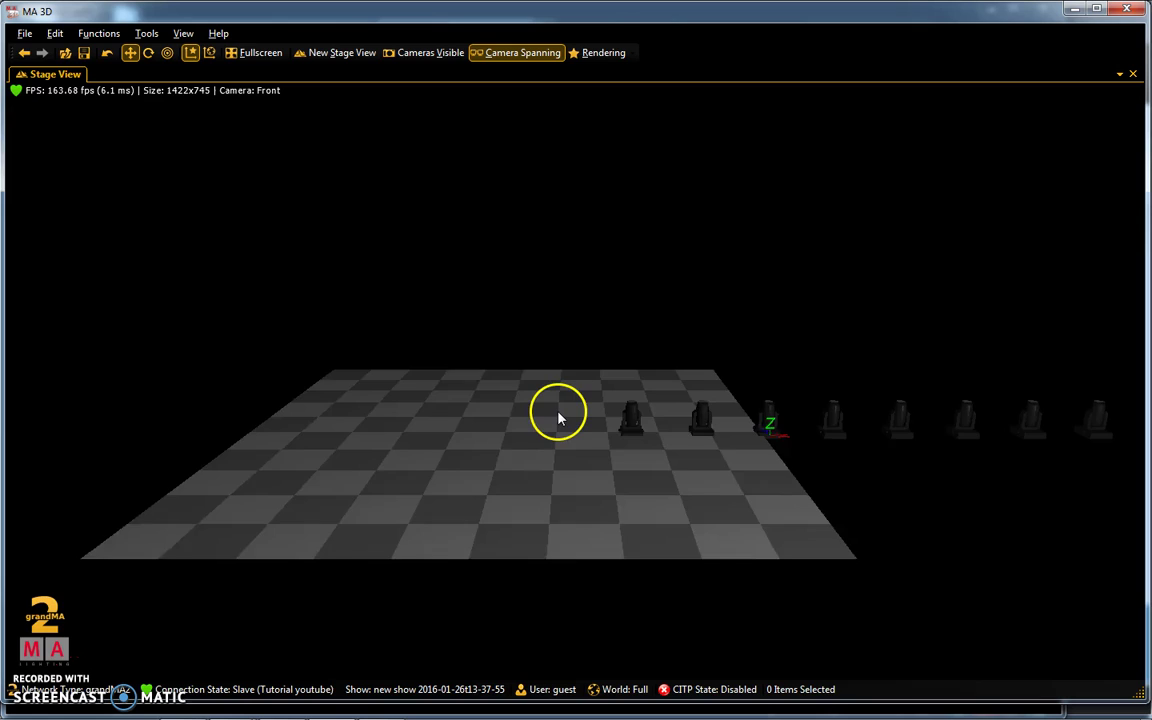
Open the 3D Objects window listing the stage elements and fixtures.
scroll(560, 416, down, 5)
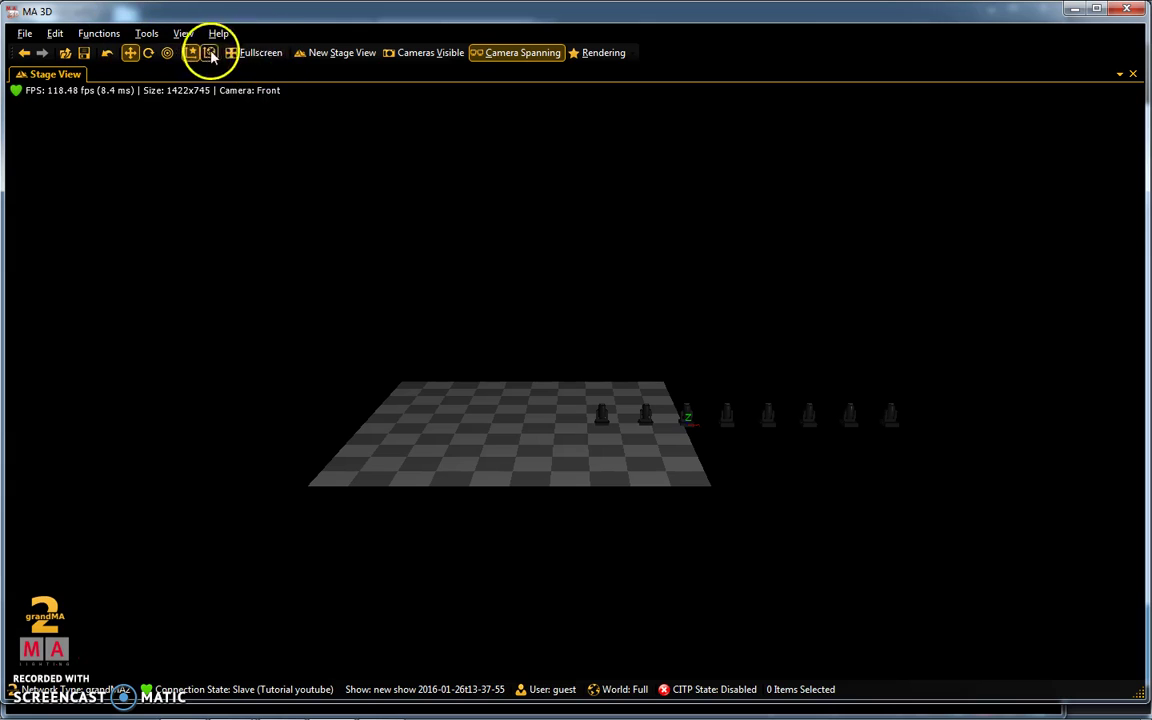
click(183, 35)
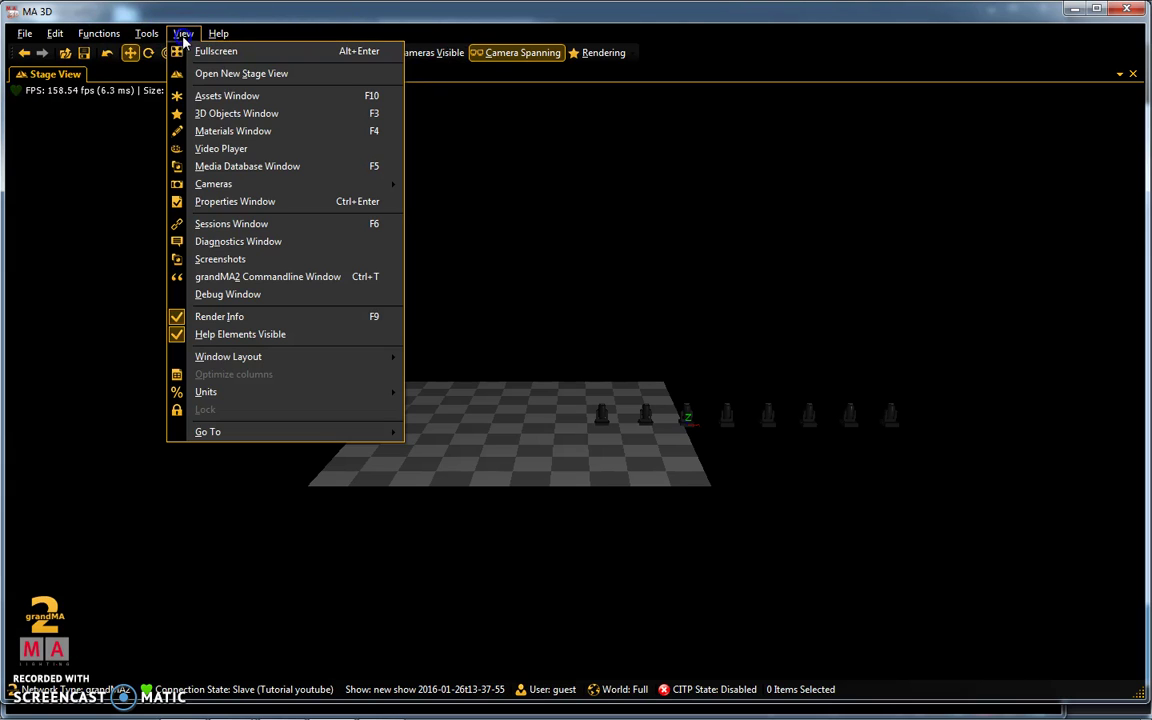
click(260, 116)
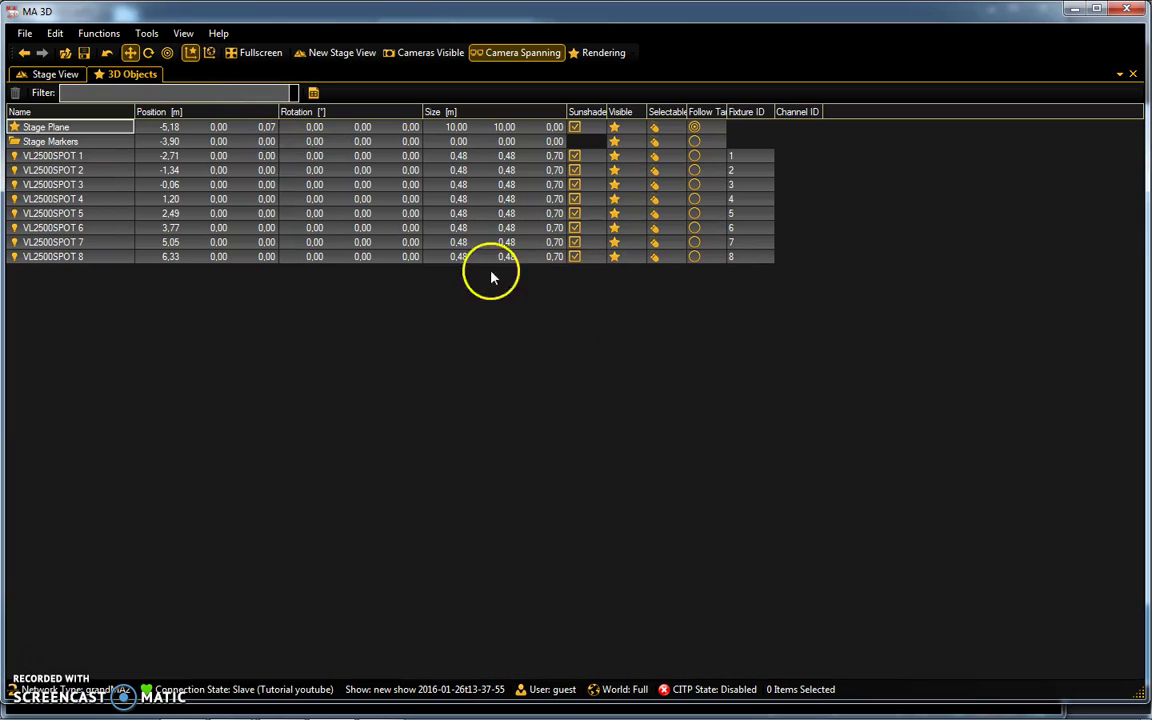
Set the X and Z position values of the Stage Plane to 0.
click(160, 127)
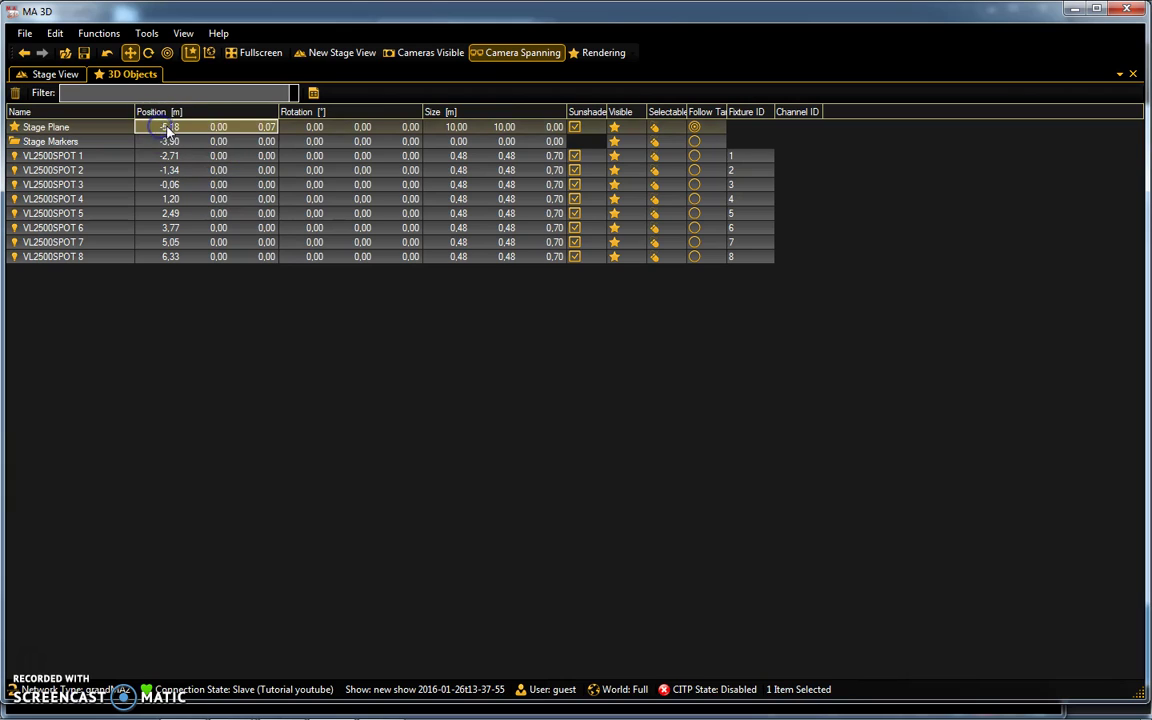
click(165, 127)
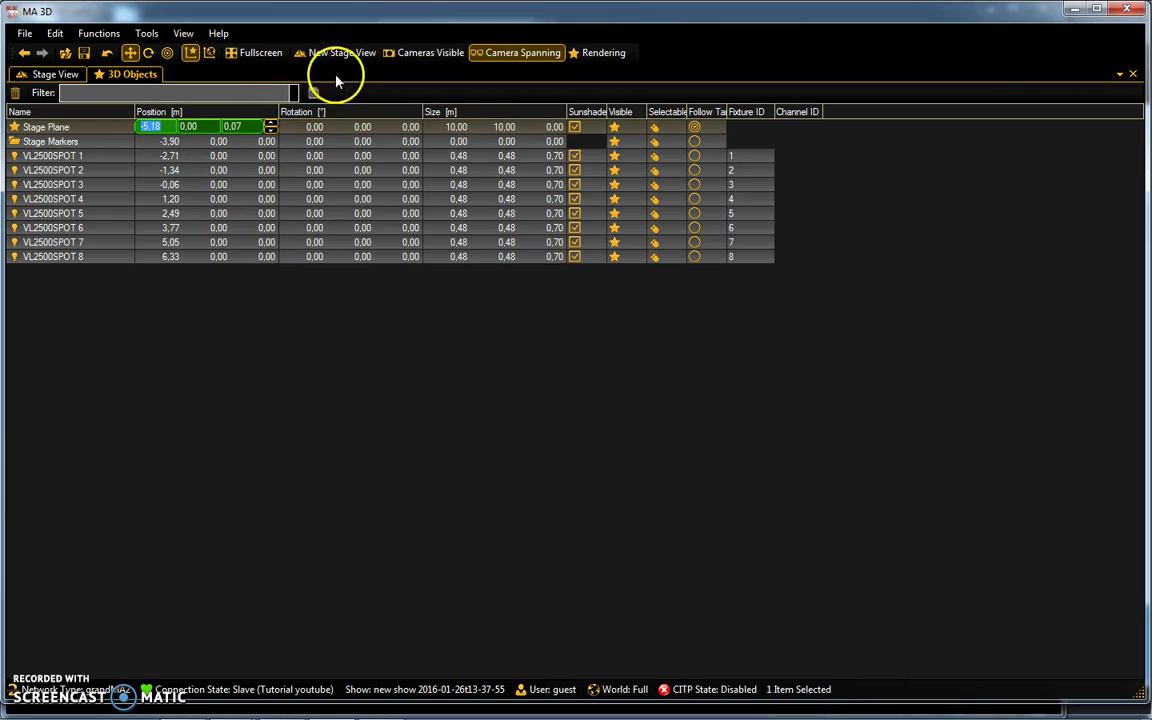
click(57, 72)
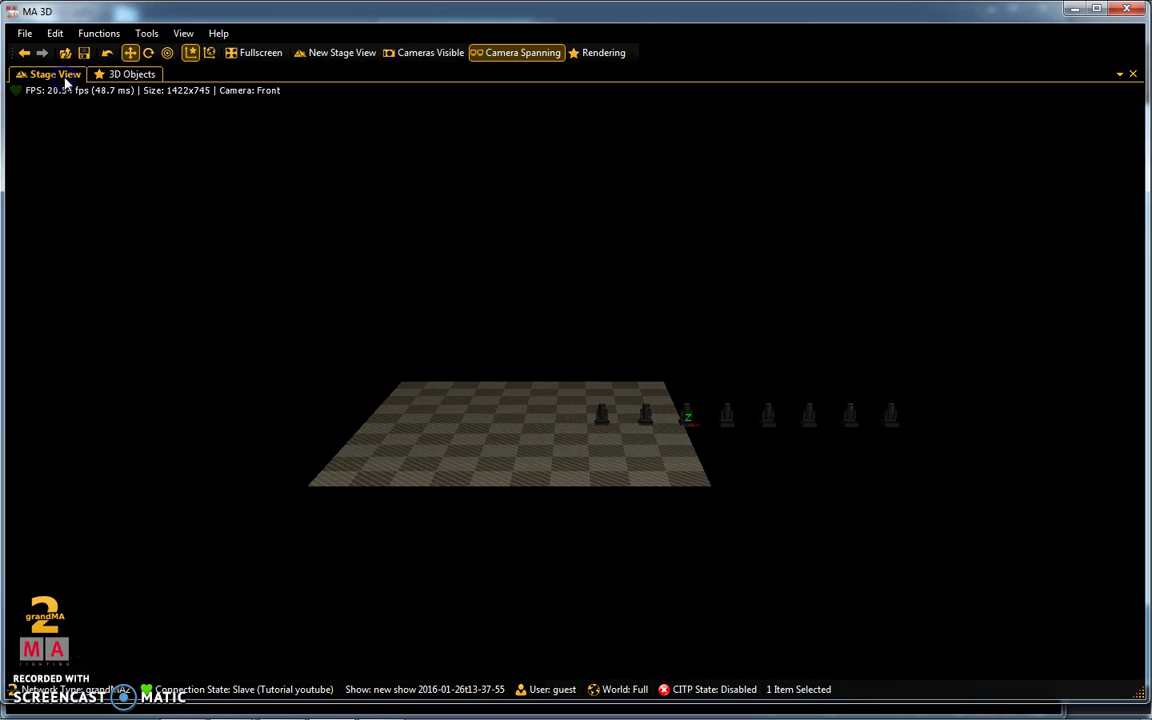
click(132, 74)
click(171, 128)
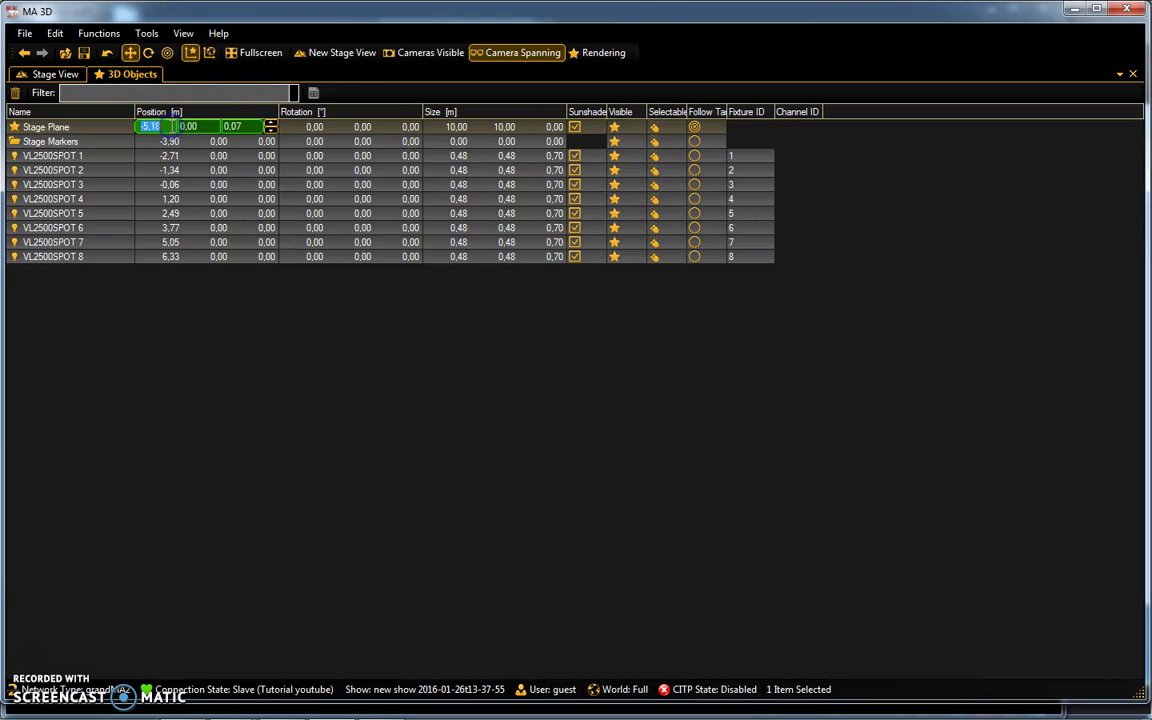
text(0)
key(Return)
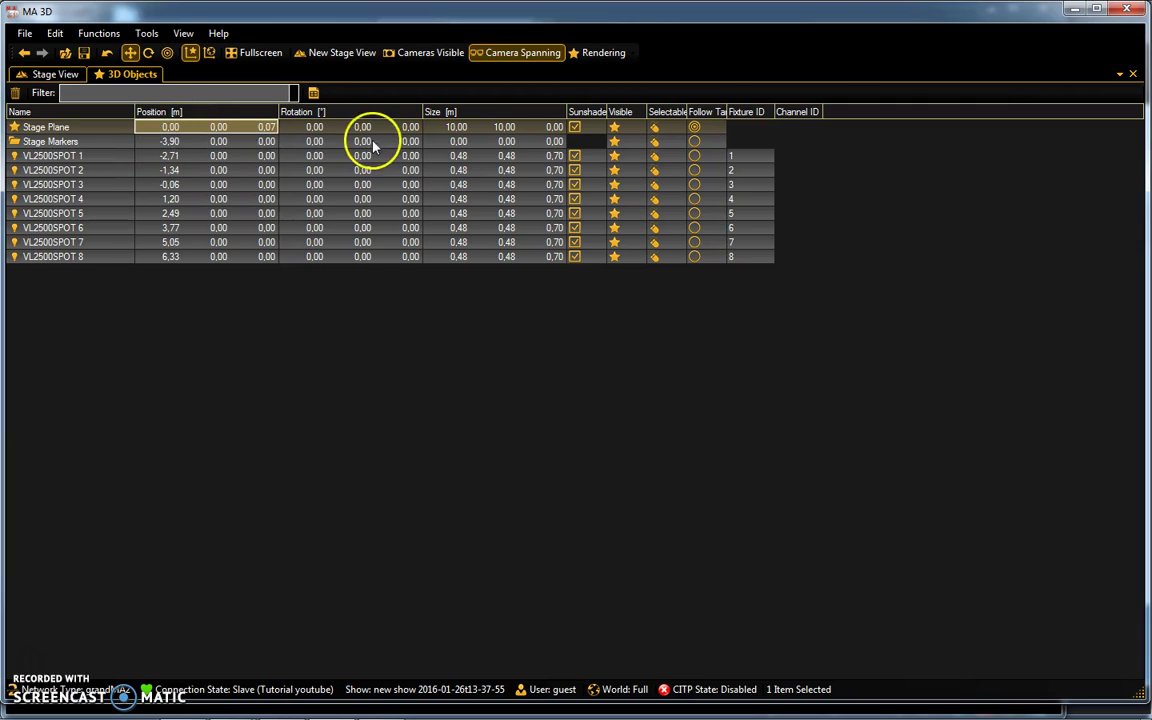
click(266, 131)
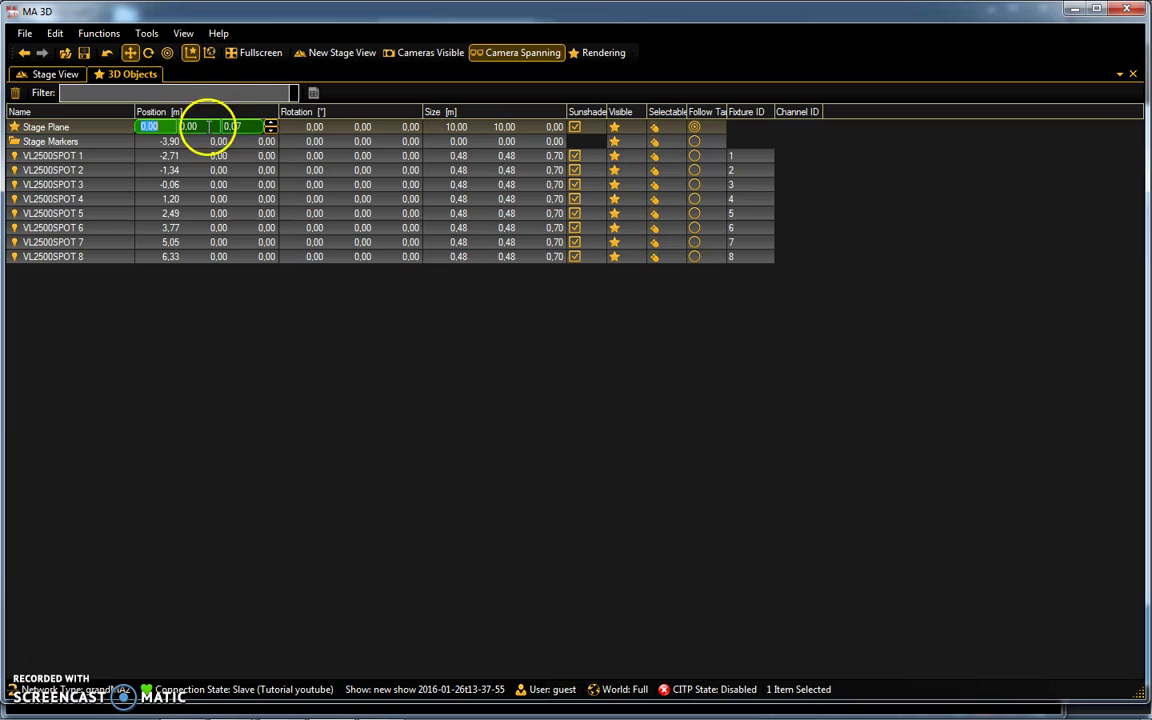
click(234, 126)
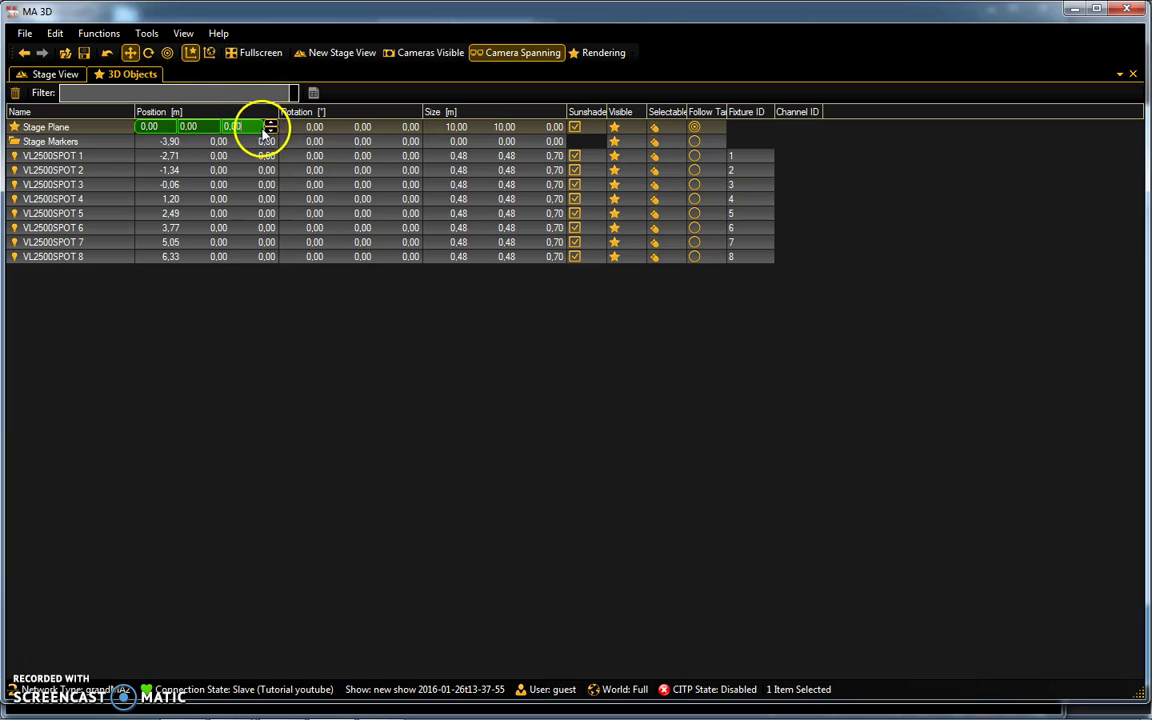
key(Return)
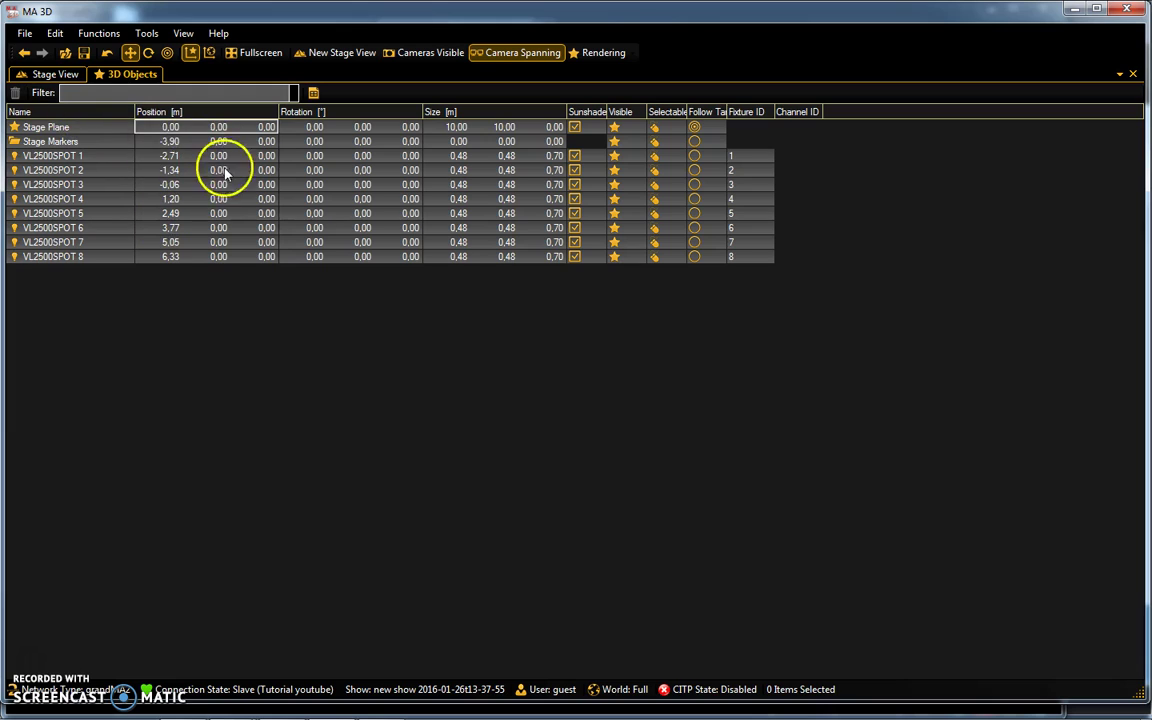
Set the X position of the Stage Markers to 0.
drag(167, 142, 175, 259)
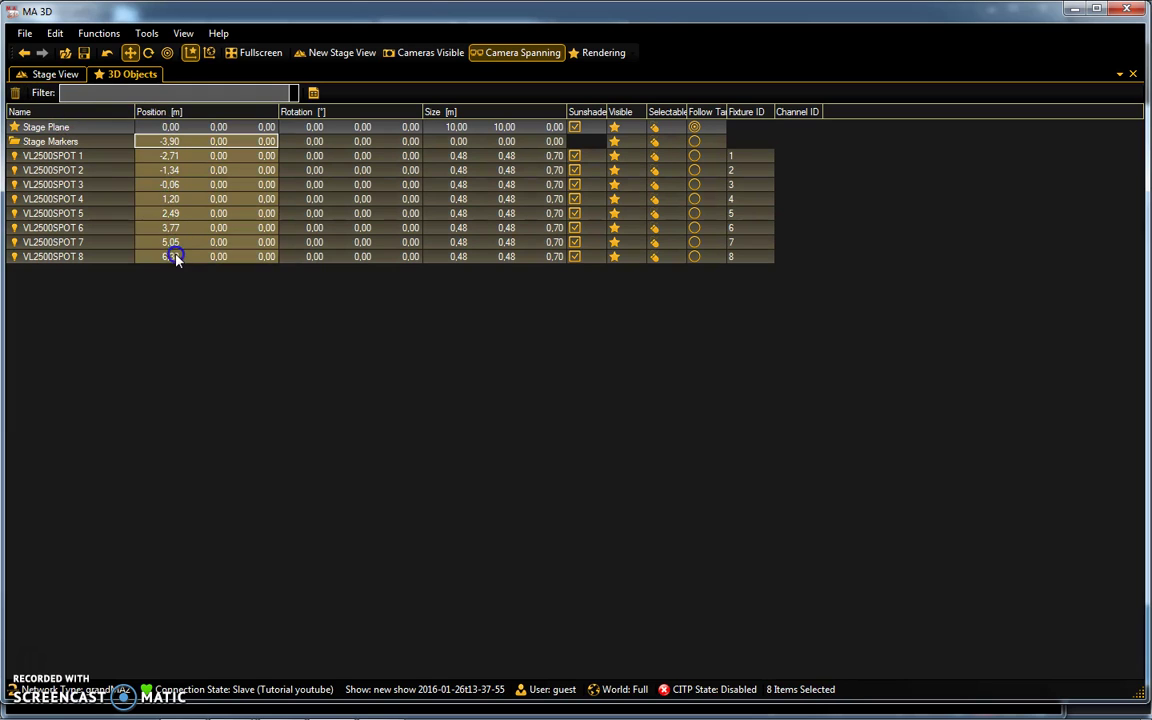
click(175, 259)
click(170, 141)
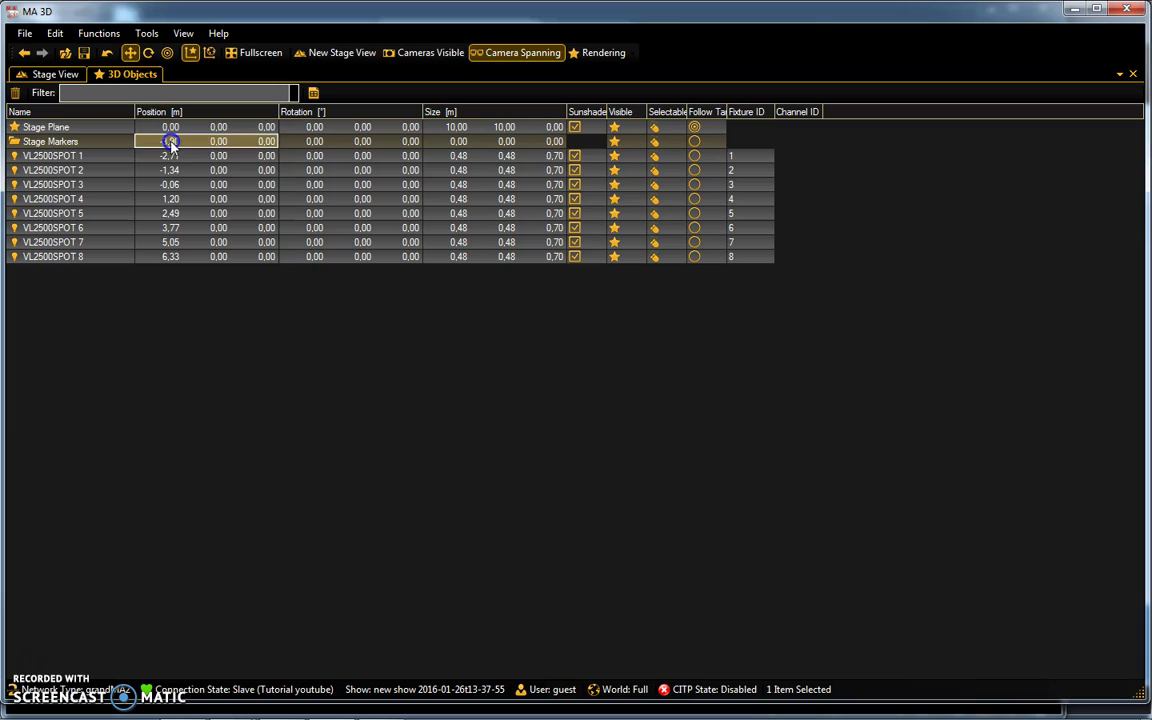
click(170, 141)
double_click(172, 141)
text(0)
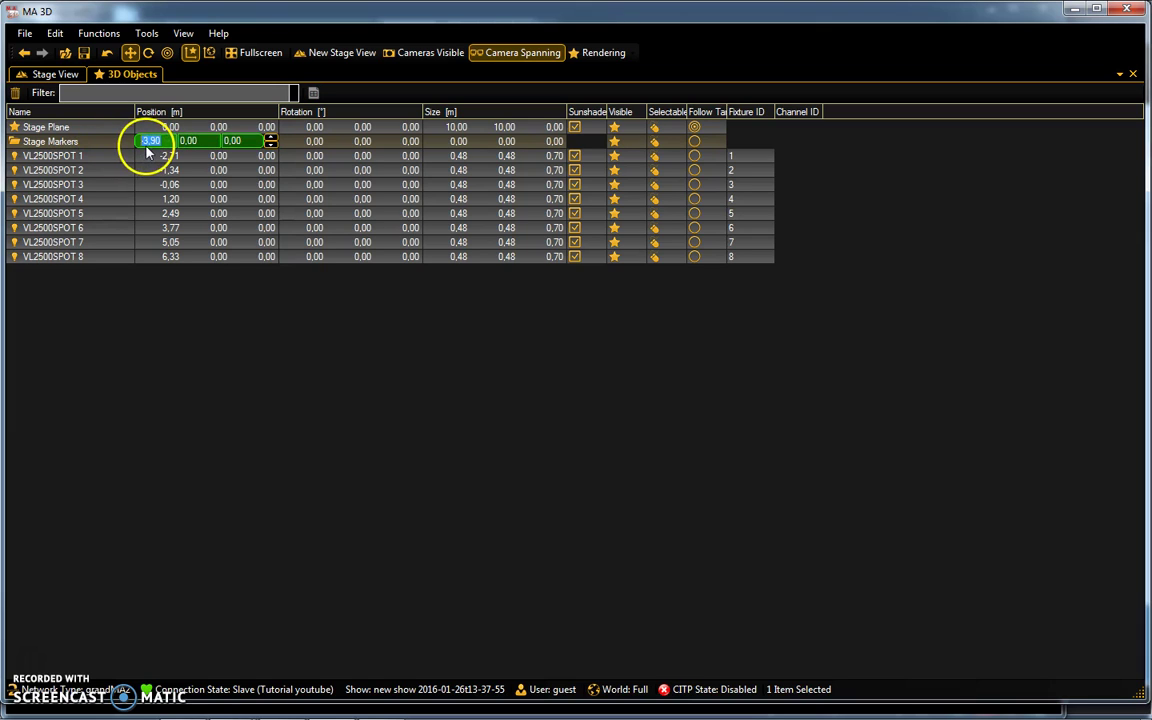
Set the X positions of VL2500SPOT 1 and VL2500SPOT 2 to 0.
double_click(160, 155)
text(0)
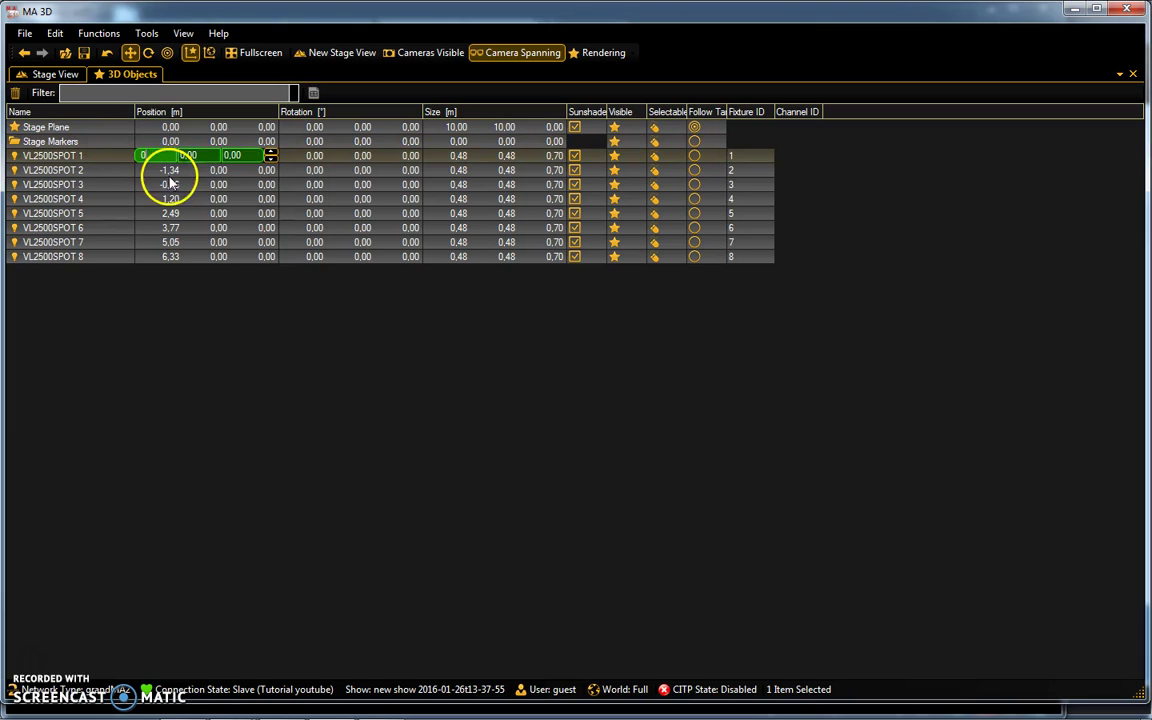
double_click(170, 170)
text(0)
Set the X positions of VL2500SPOT 3 to 8 to 1, 2, 3, 4, 5 and 6 m respectively.
double_click(170, 184)
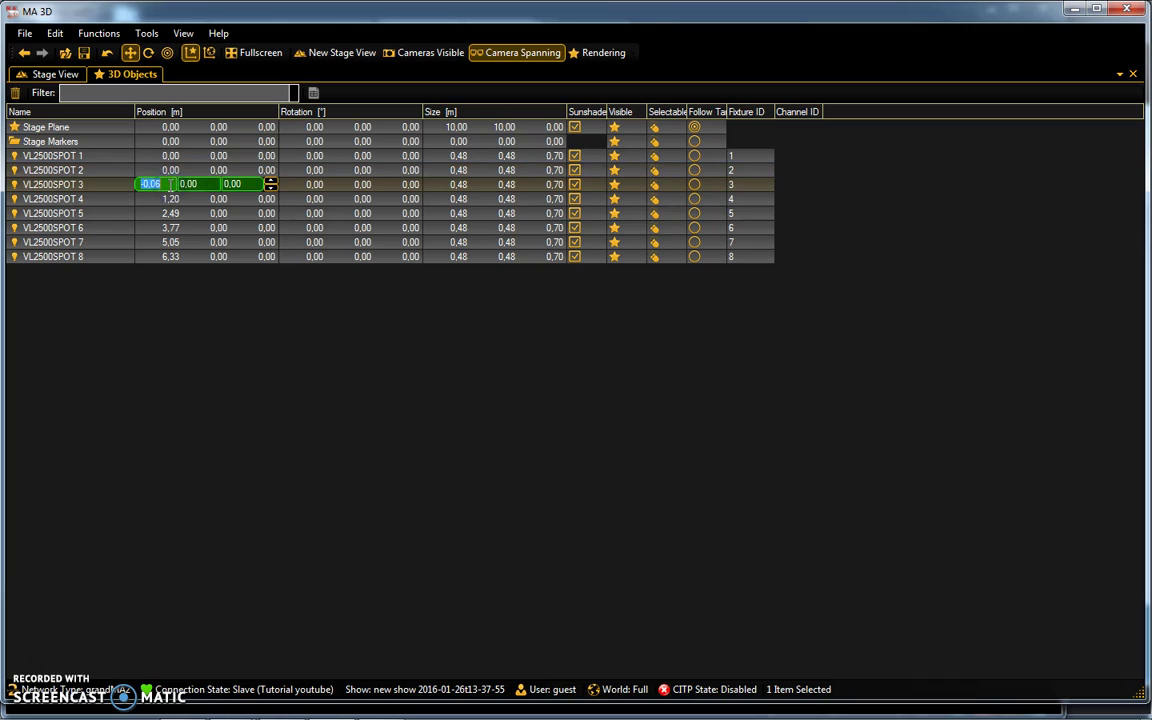
double_click(170, 199)
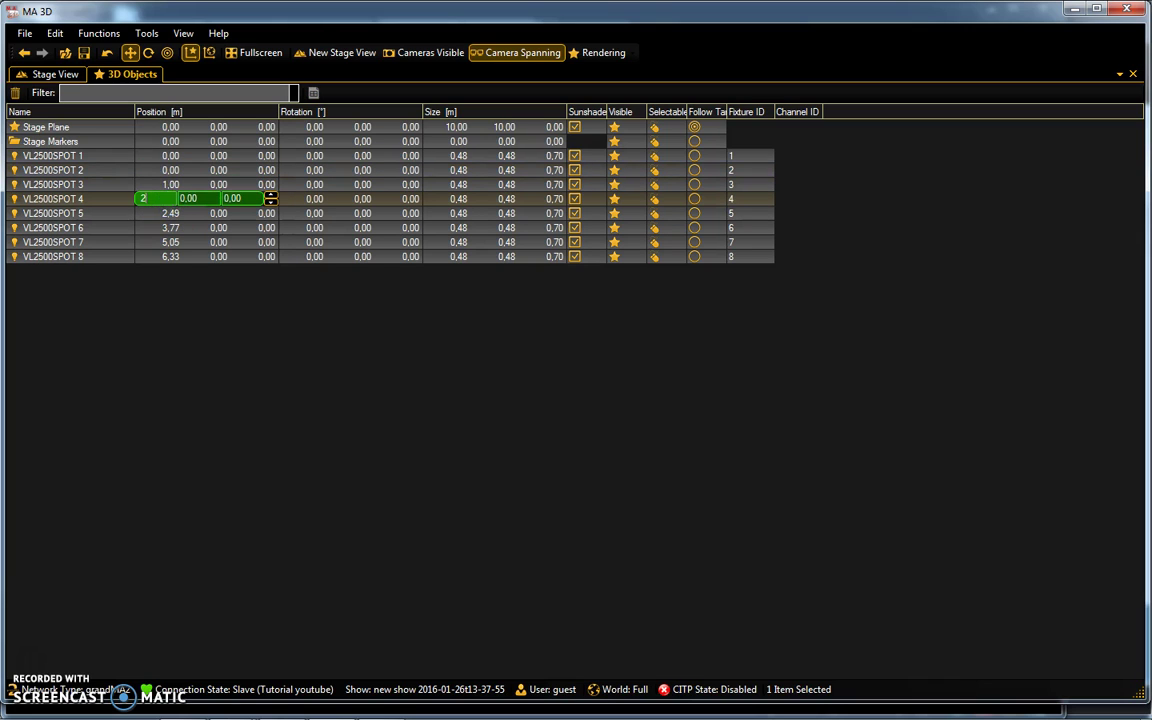
double_click(171, 214)
double_click(170, 228)
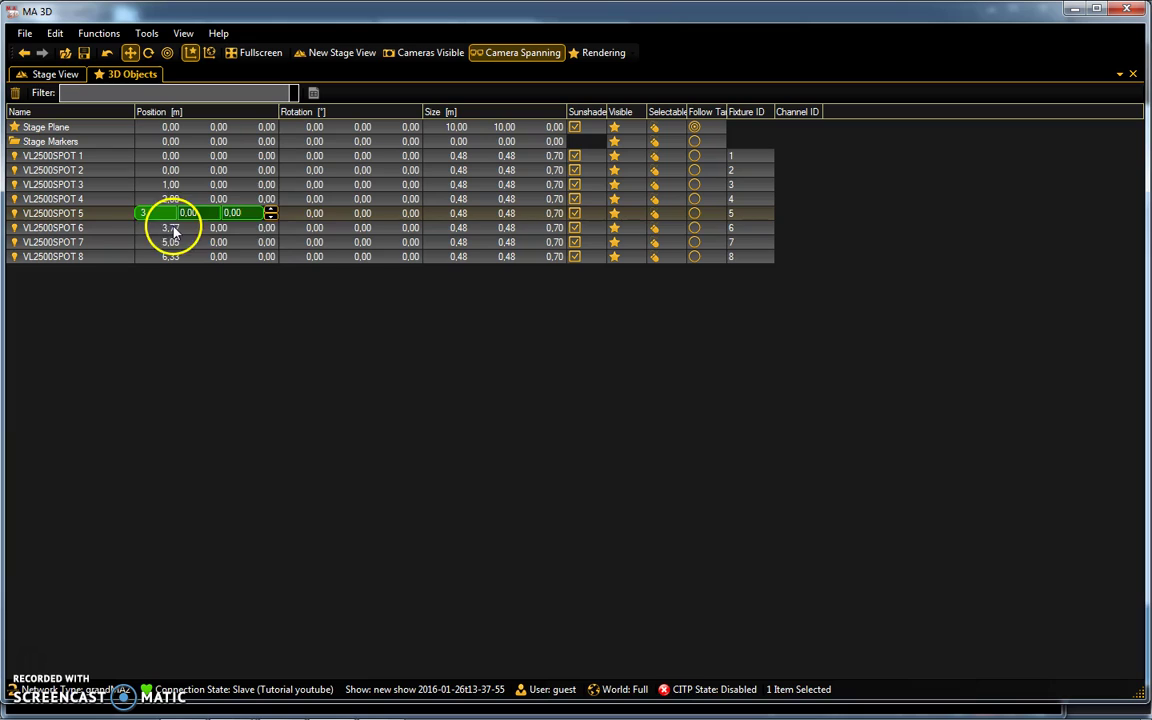
double_click(171, 243)
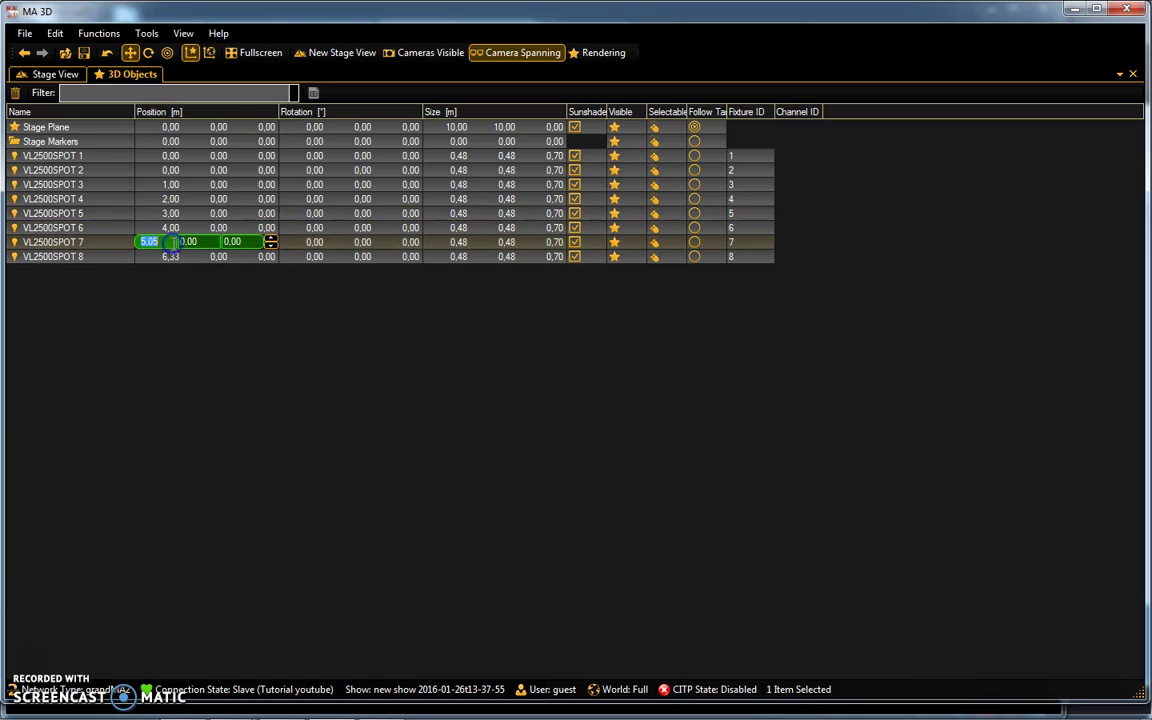
text(5)
double_click(172, 257)
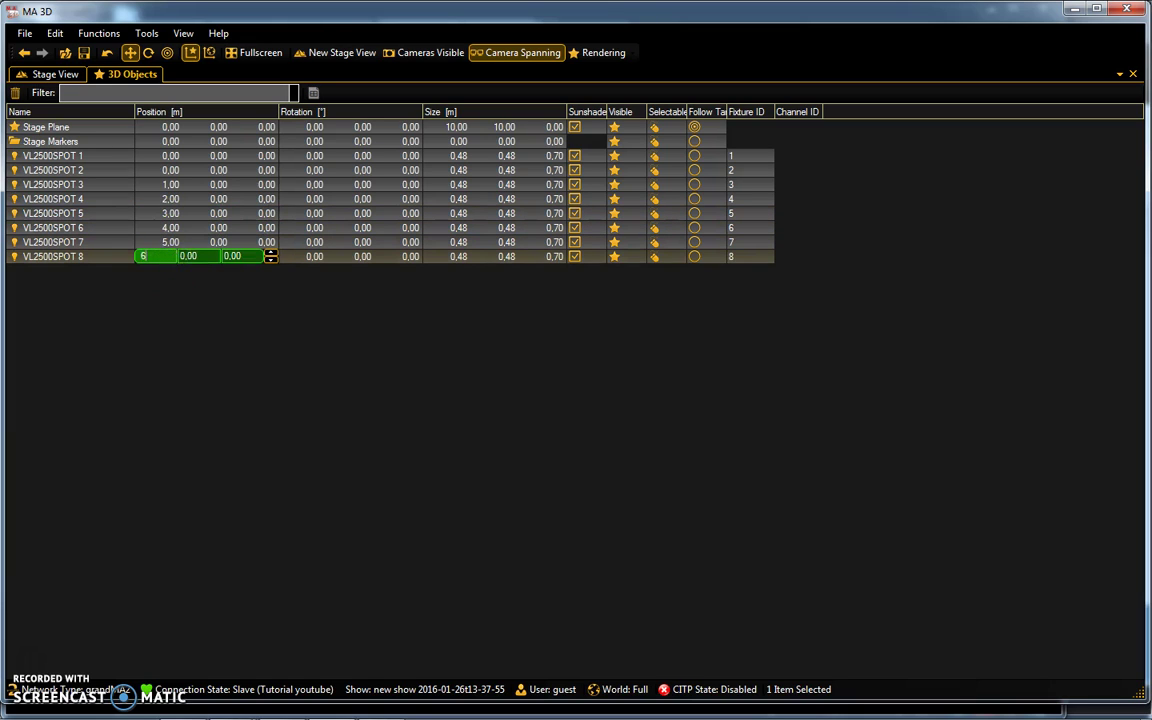
text(6)
click(185, 307)
Return to the stage view and check how the row of fixtures sits on the stage plane.
click(55, 74)
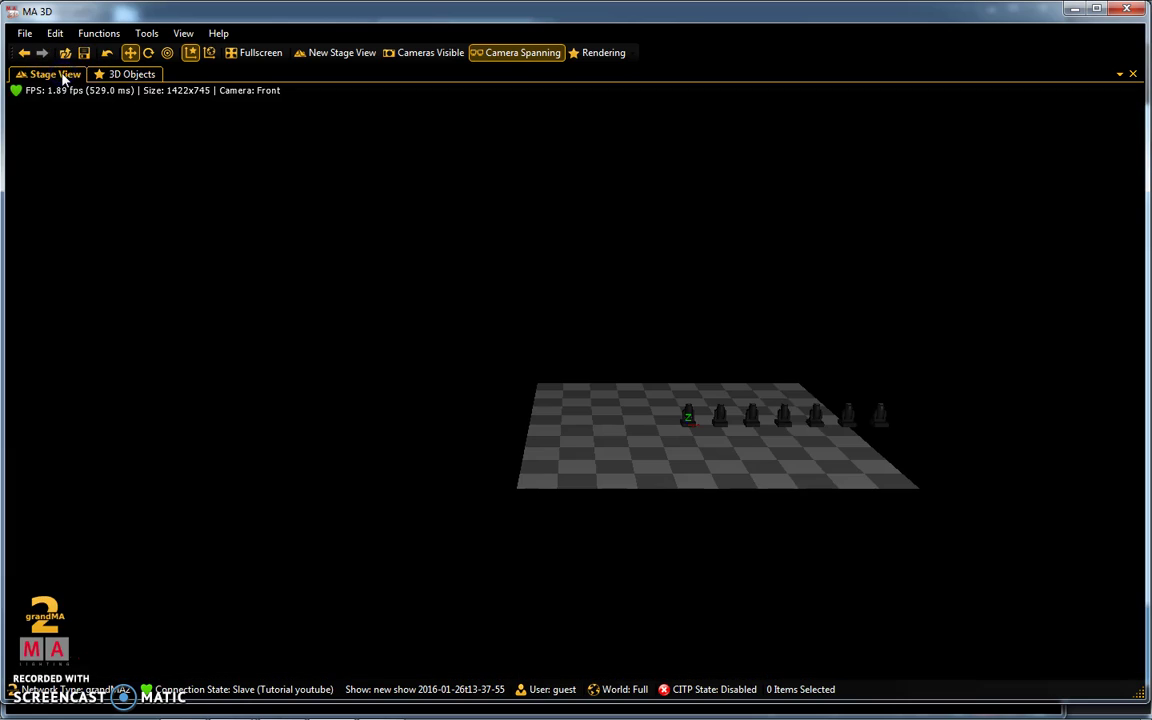
drag(598, 368, 903, 456)
click(746, 483)
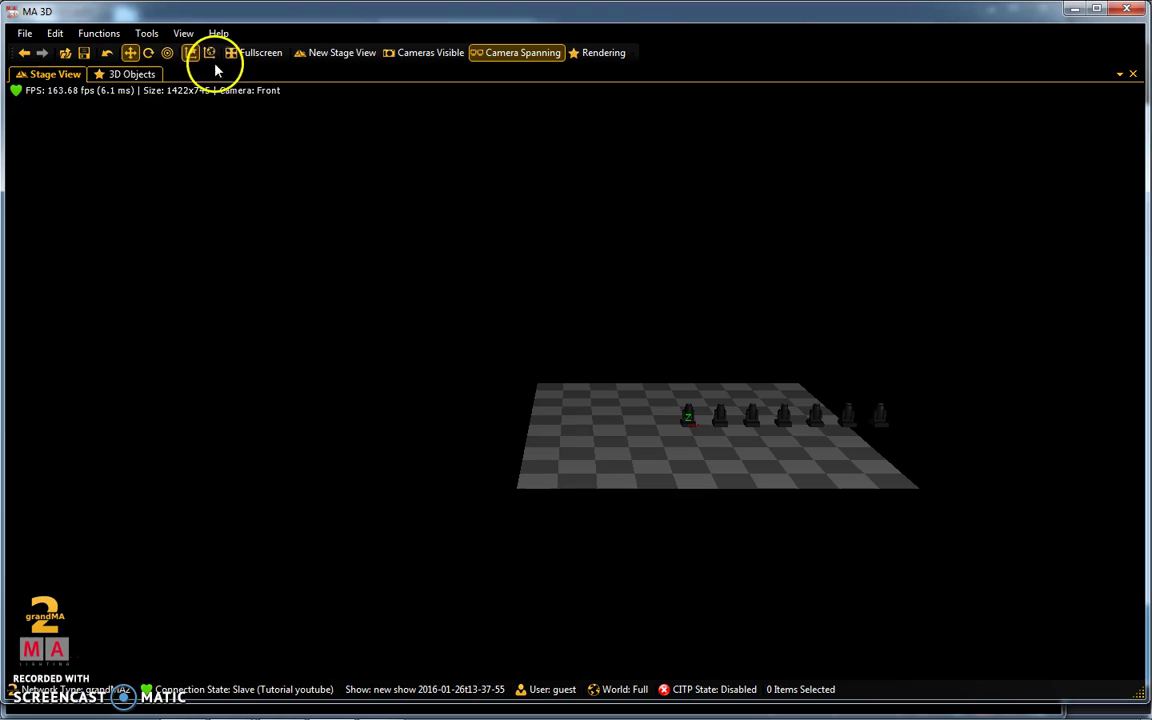
In the 3D Objects list, set the X positions of VL2500SPOT 3, 4 and 5 to 0.
click(128, 74)
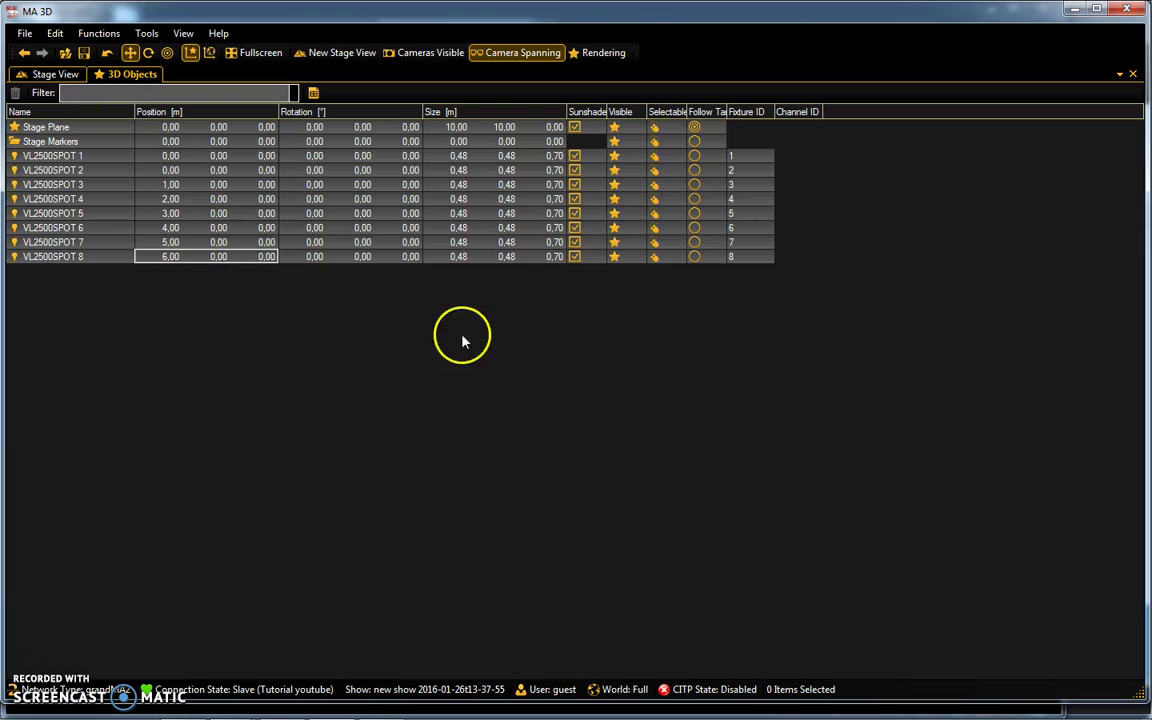
double_click(170, 184)
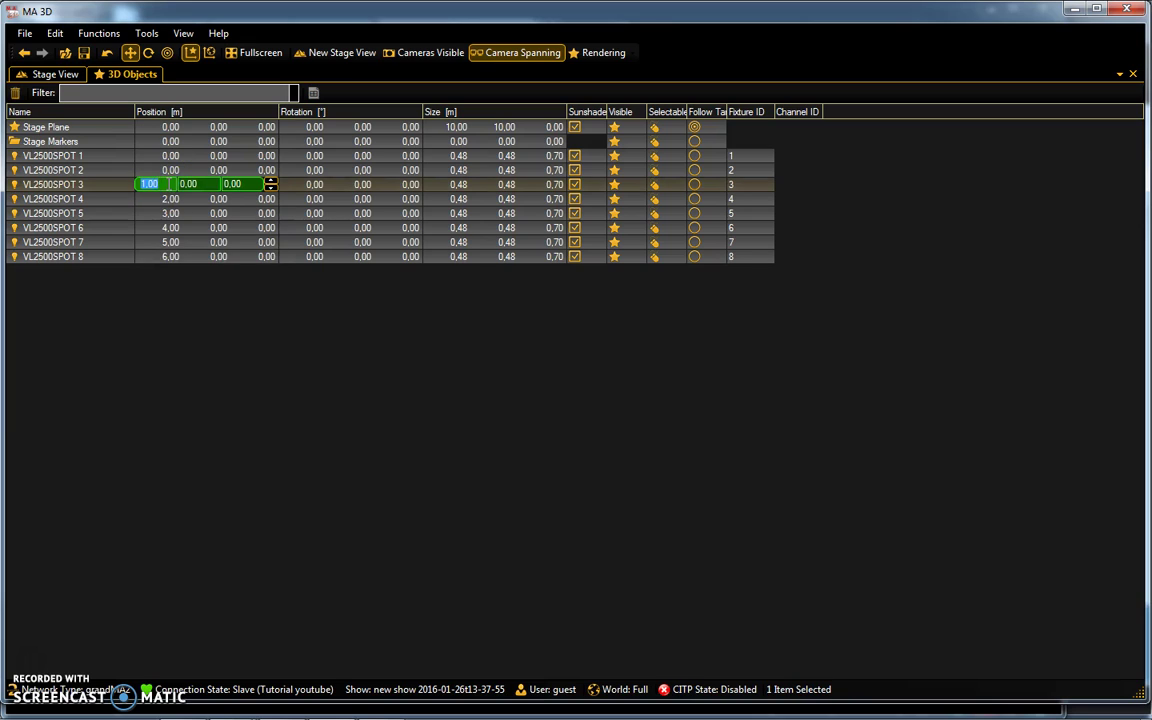
key(Return)
double_click(164, 199)
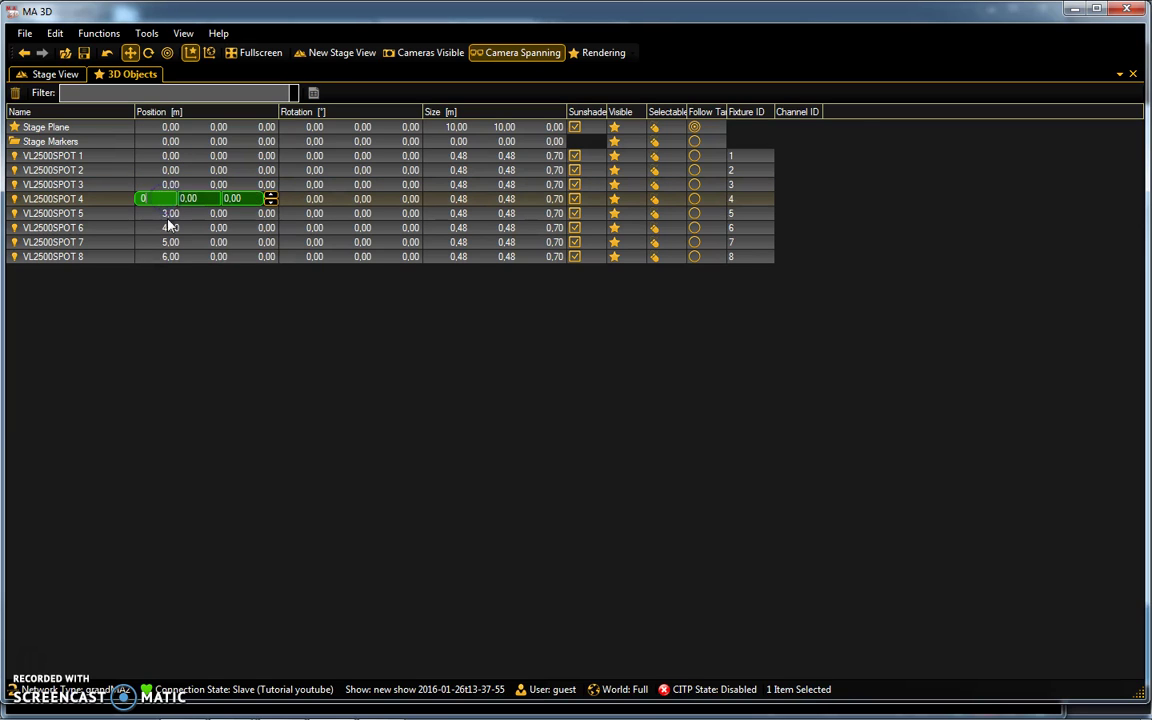
text(0)
key(Return)
double_click(166, 213)
text(0)
key(Return)
Set the X positions of VL2500SPOT 6, 7 and 8 to 0 and return to the stage view.
double_click(166, 228)
text(0)
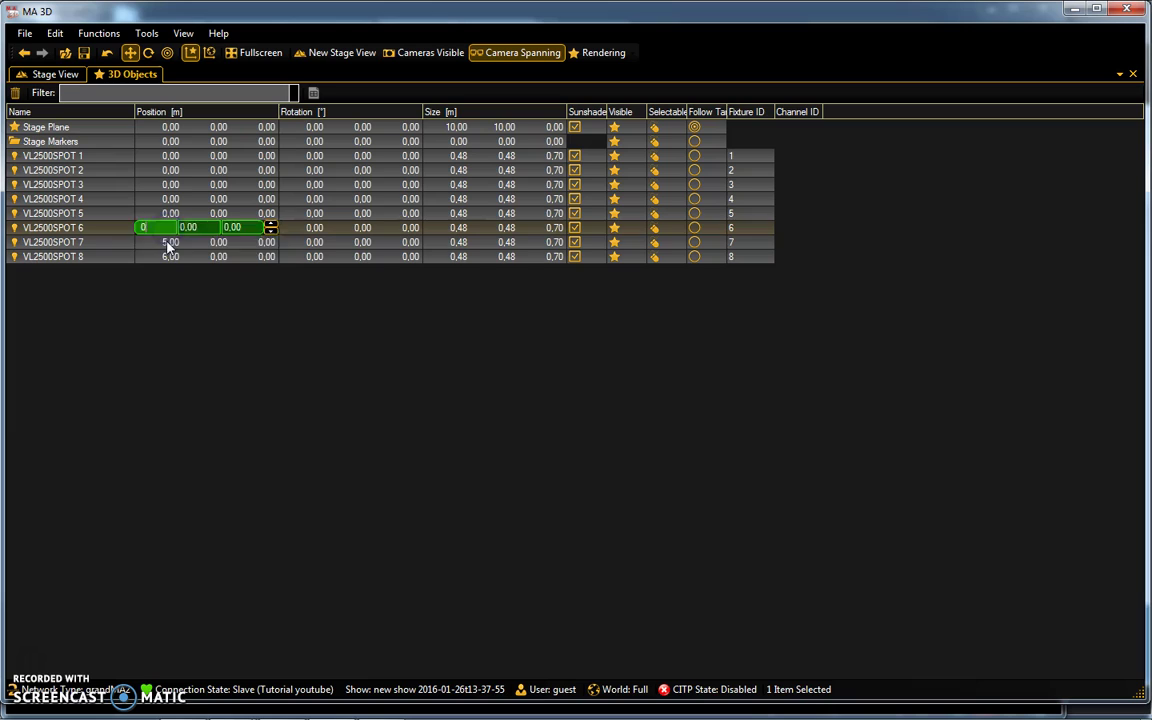
key(Return)
double_click(168, 242)
text(0)
key(Return)
click(170, 257)
click(88, 303)
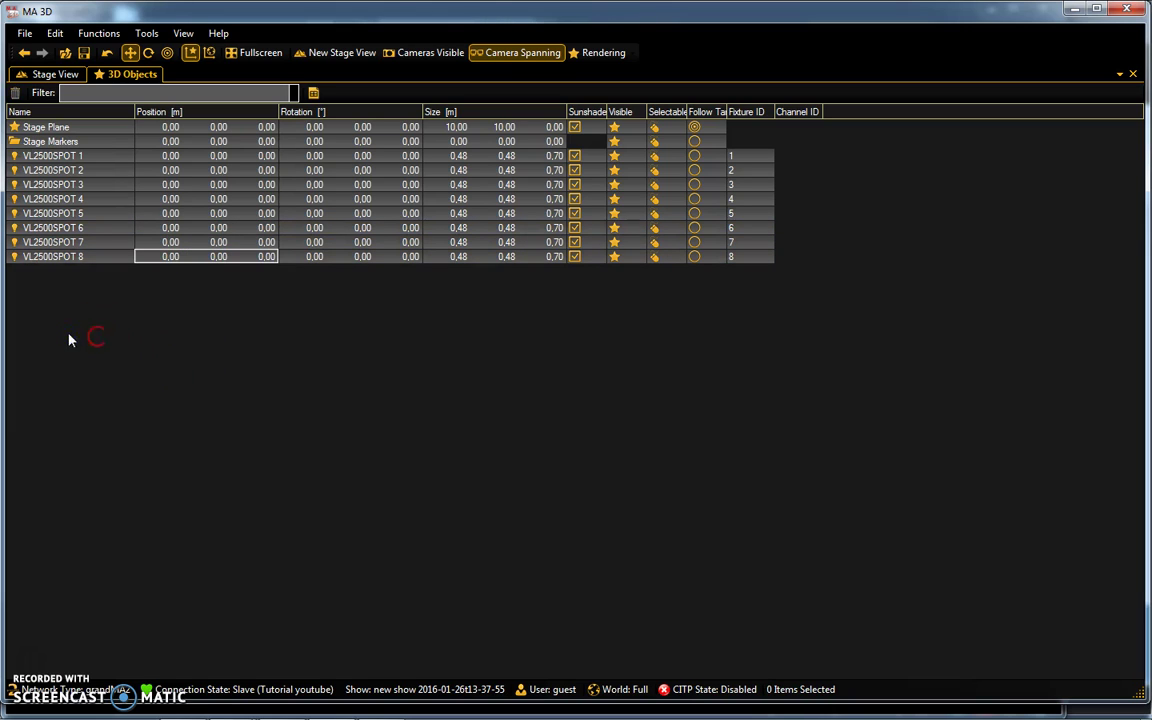
click(40, 74)
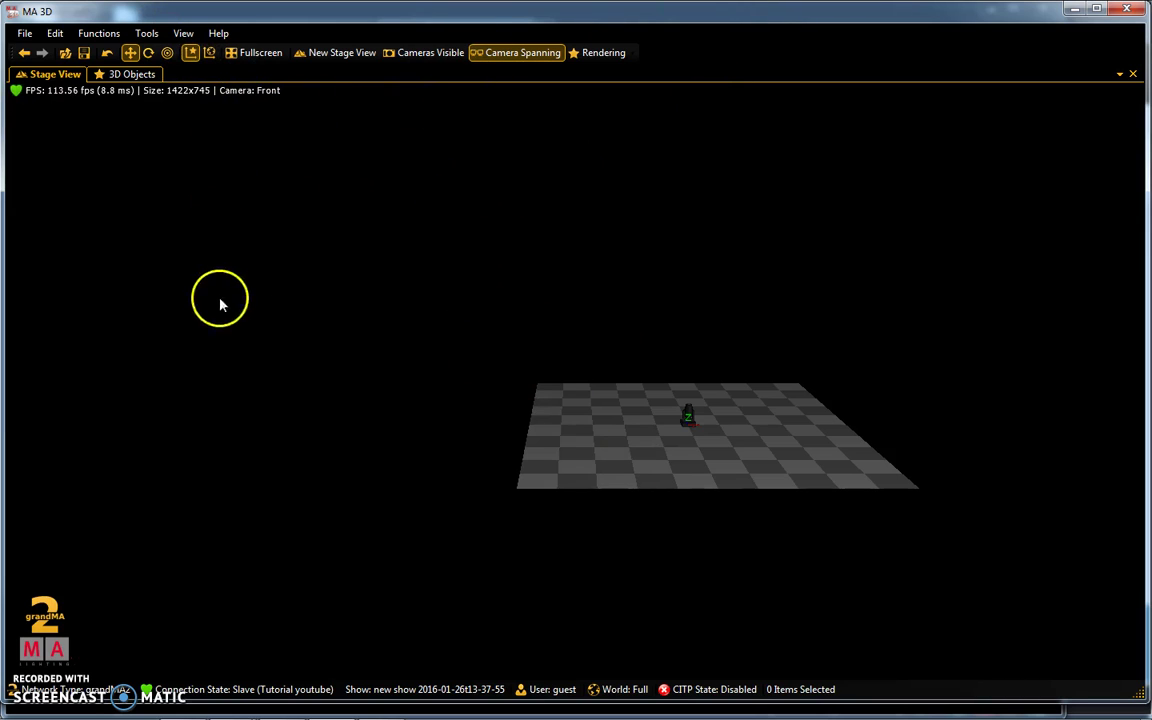
Switch to grandMA2 onPC and create a Stage window in the empty screen area.
key(alt+Tab)
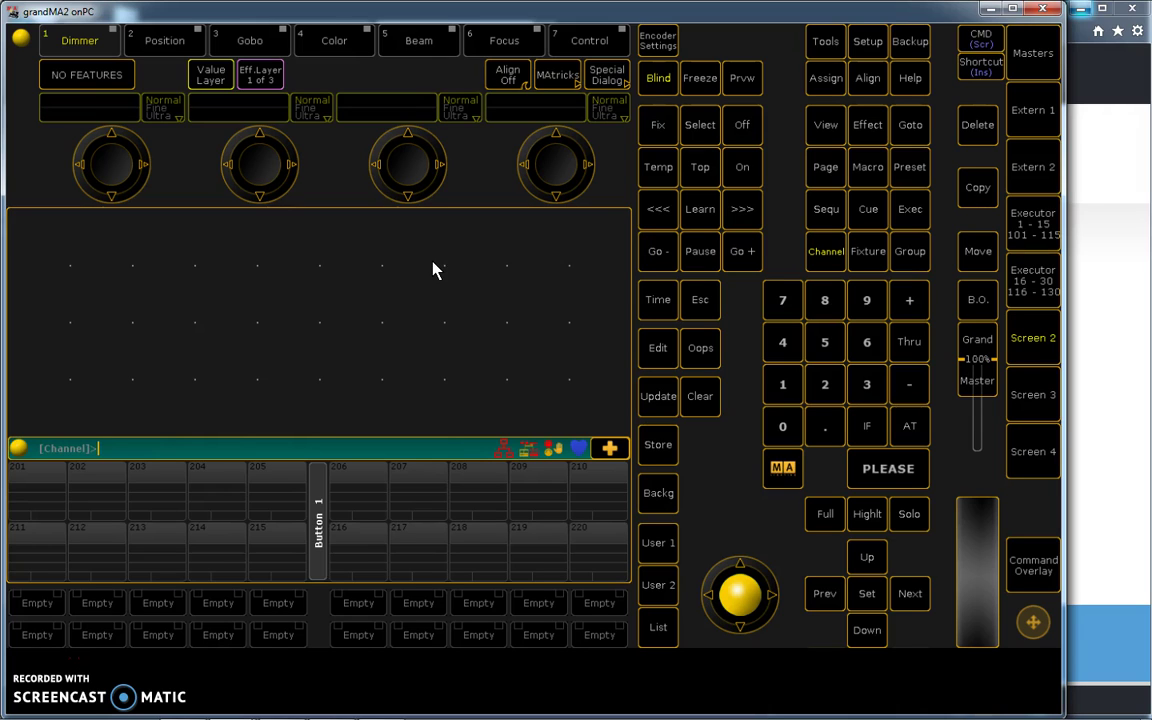
click(36, 239)
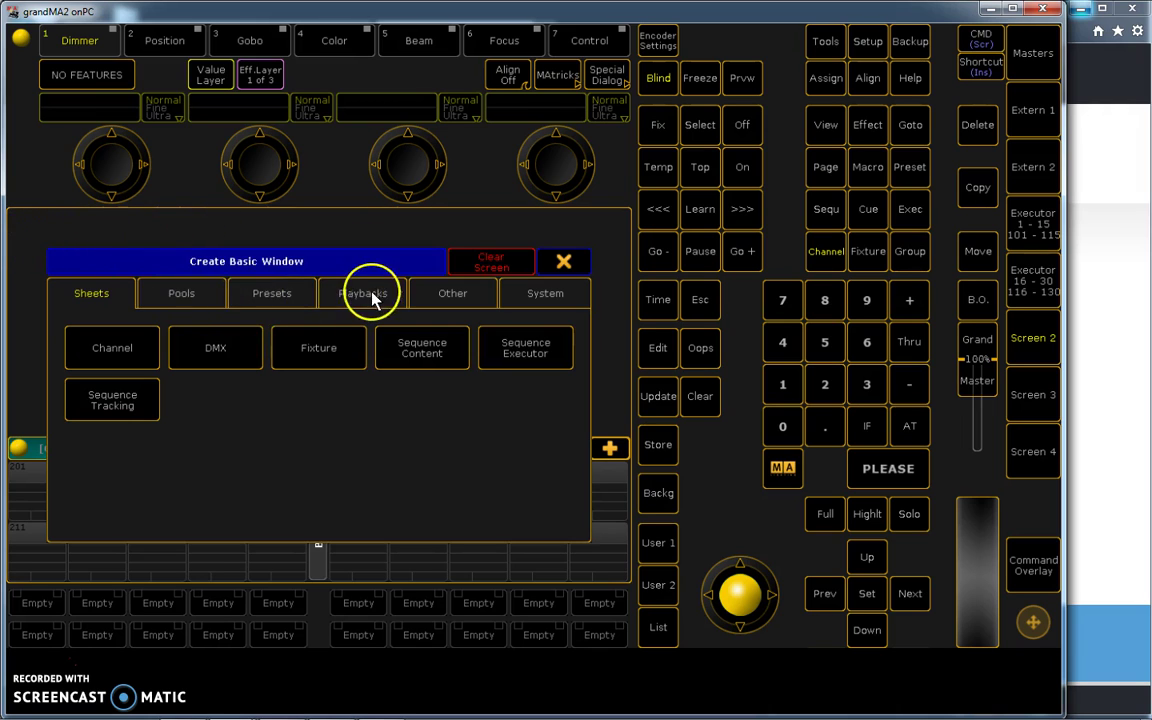
click(455, 300)
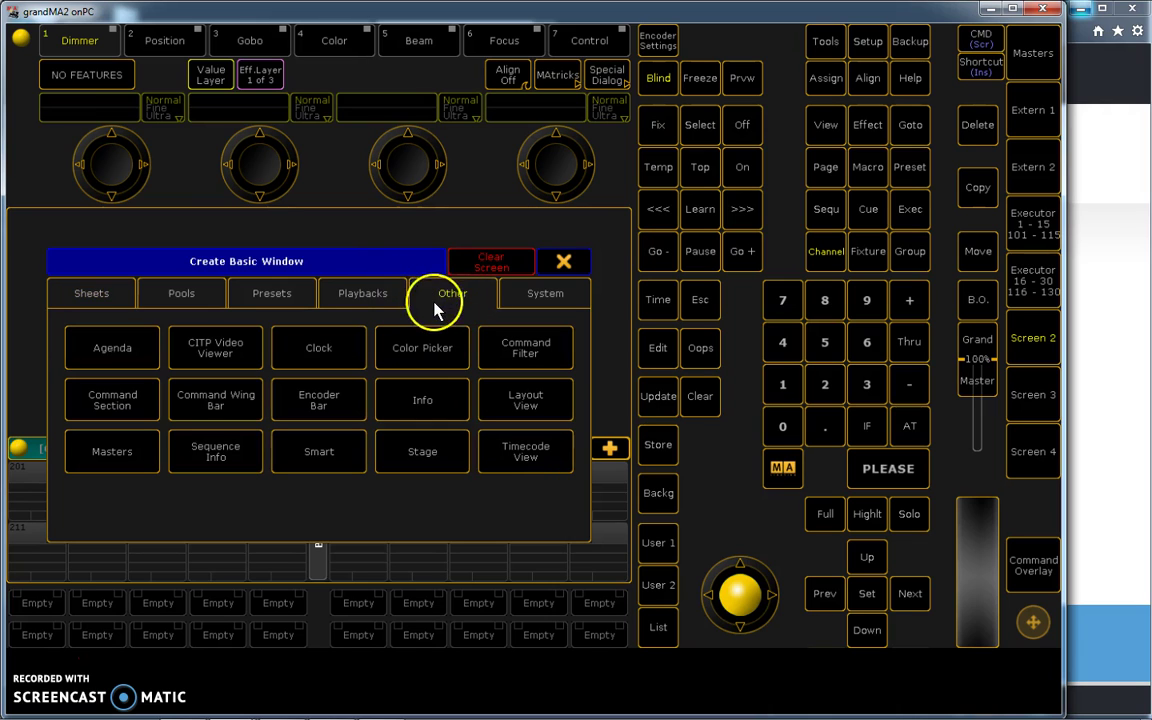
click(440, 465)
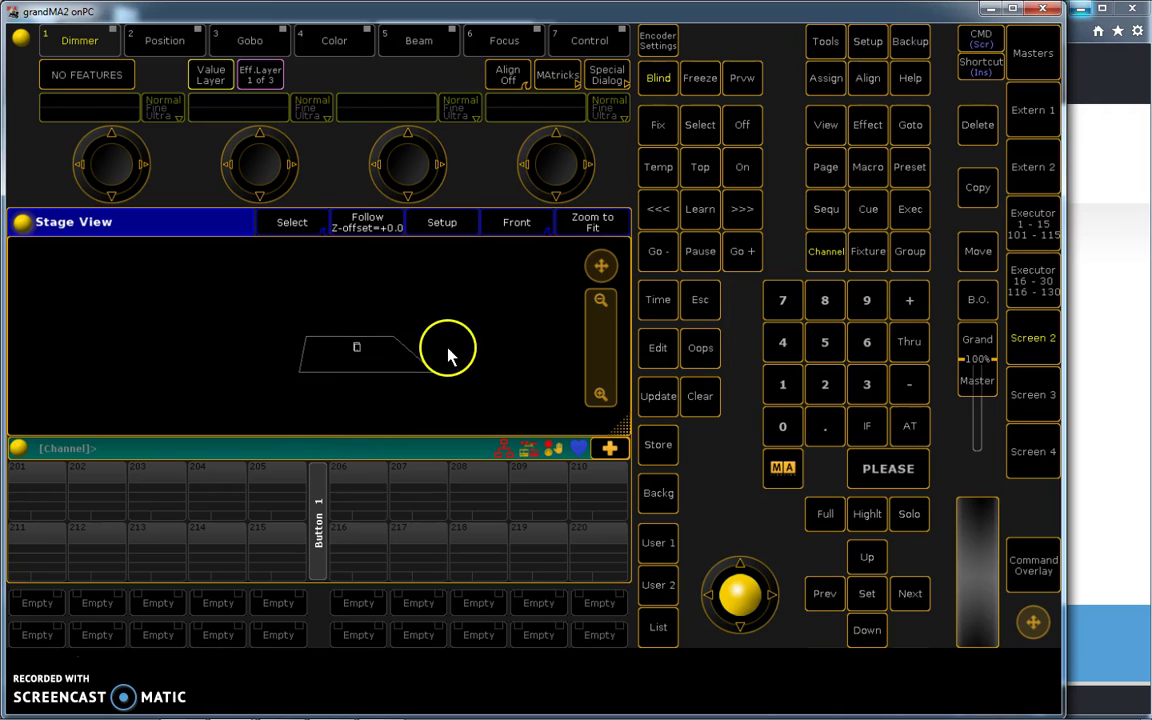
Select the stack of fixtures at the stage centre and turn on Setup mode for the Stage View.
click(362, 354)
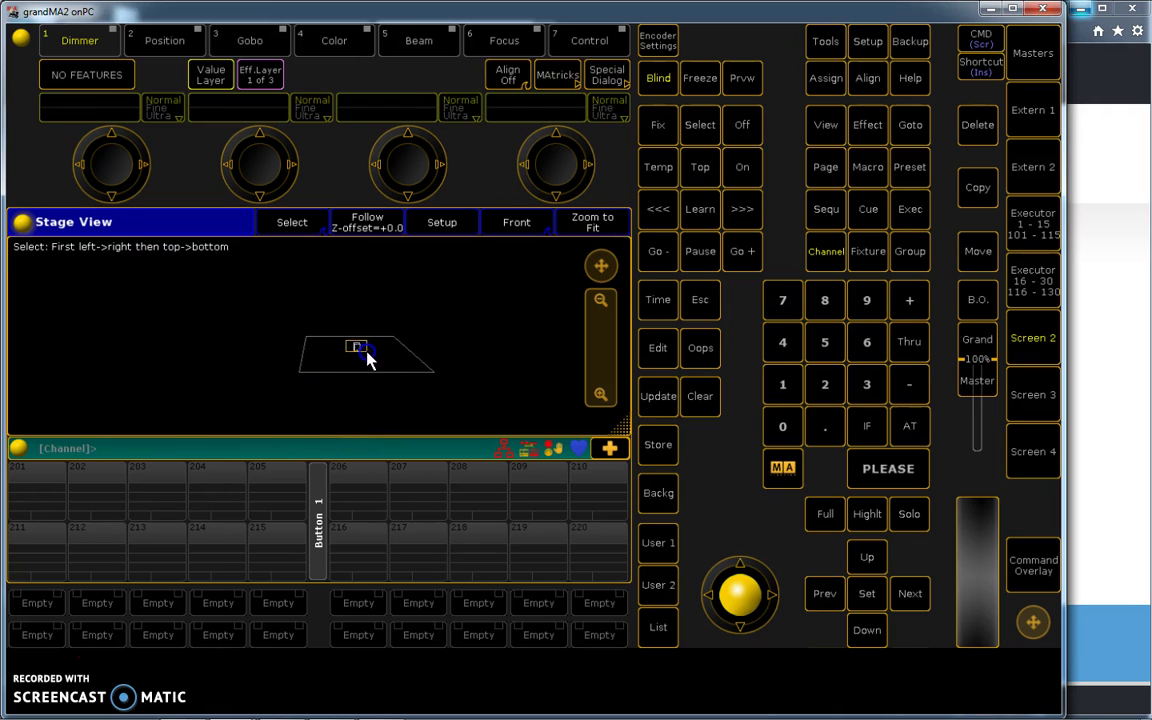
drag(366, 350, 372, 359)
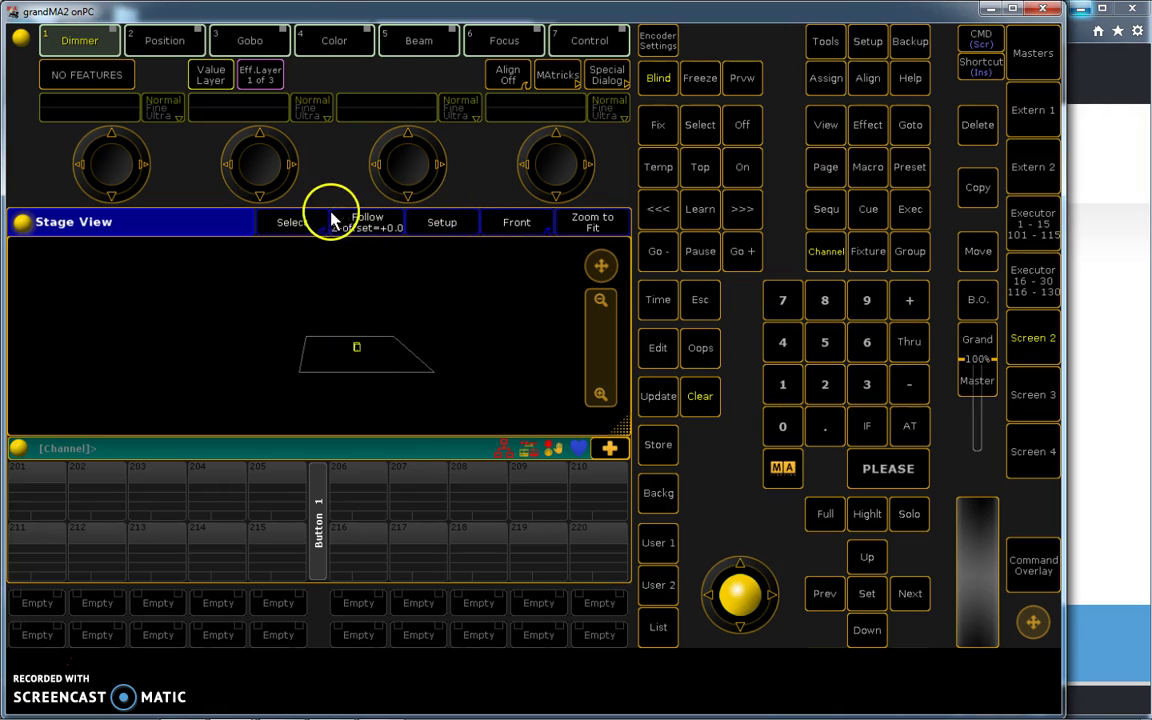
click(443, 226)
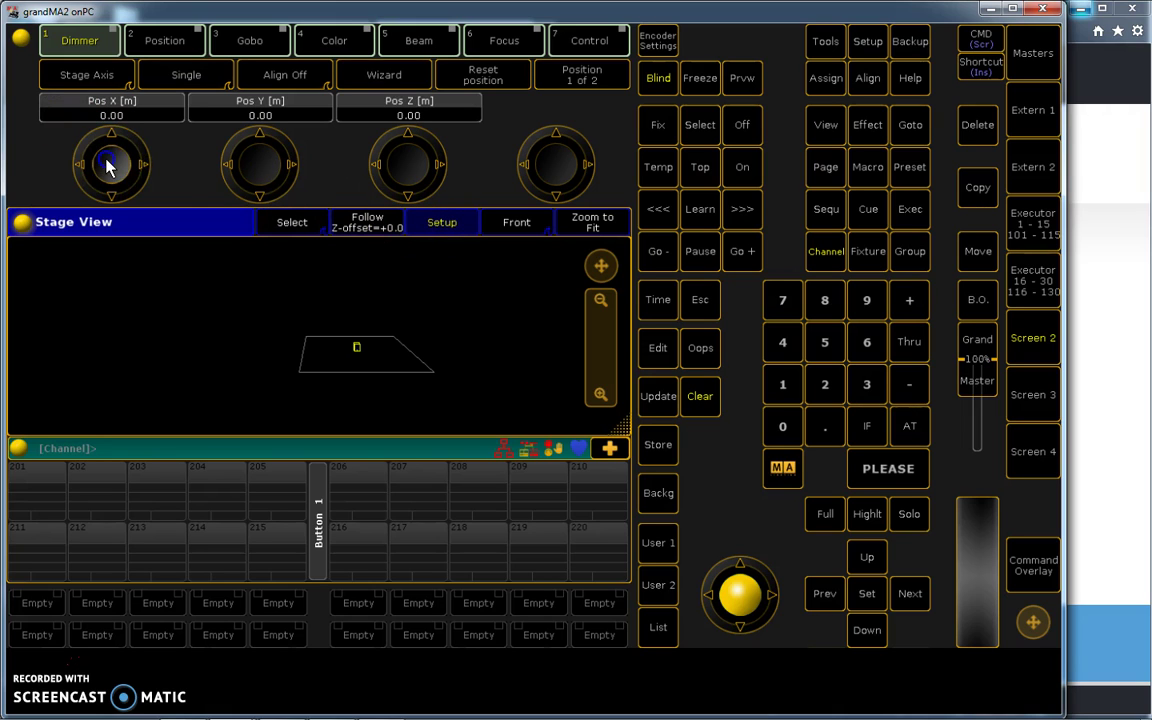
Try moving the selected fixtures along the X axis and bring them back to X position 0.
scroll(110, 168, down, 3)
scroll(110, 168, up, 18)
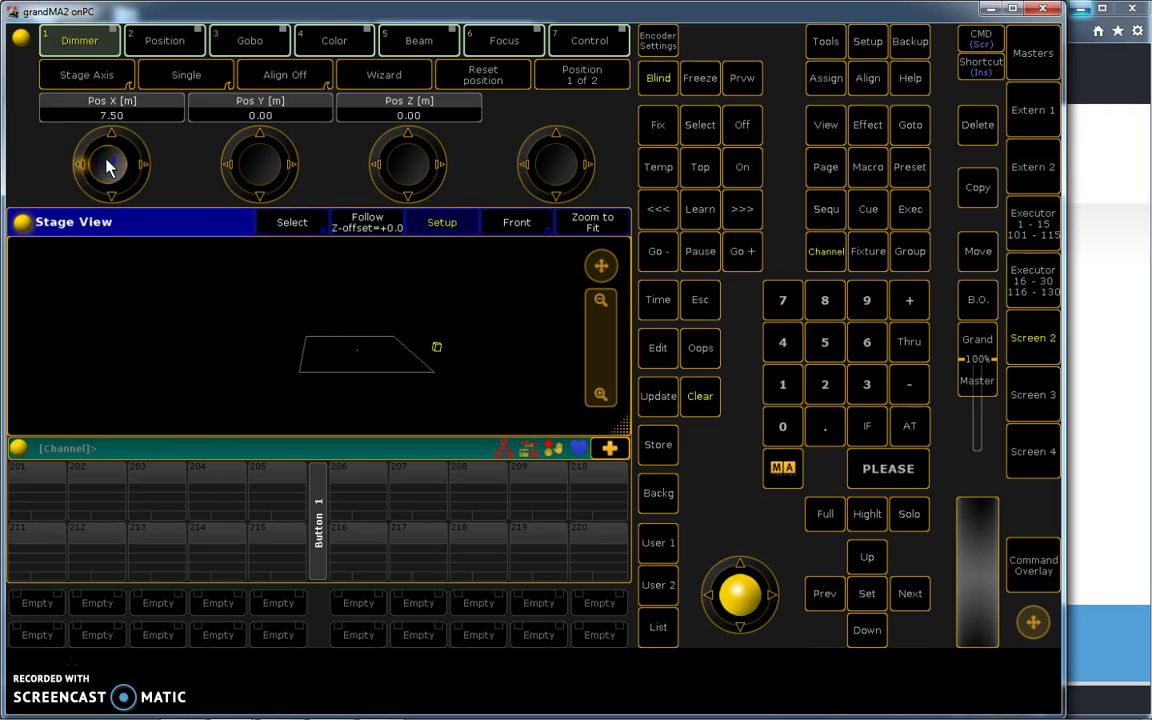
scroll(110, 168, up, 7)
scroll(110, 168, down, 16)
scroll(110, 168, up, 12)
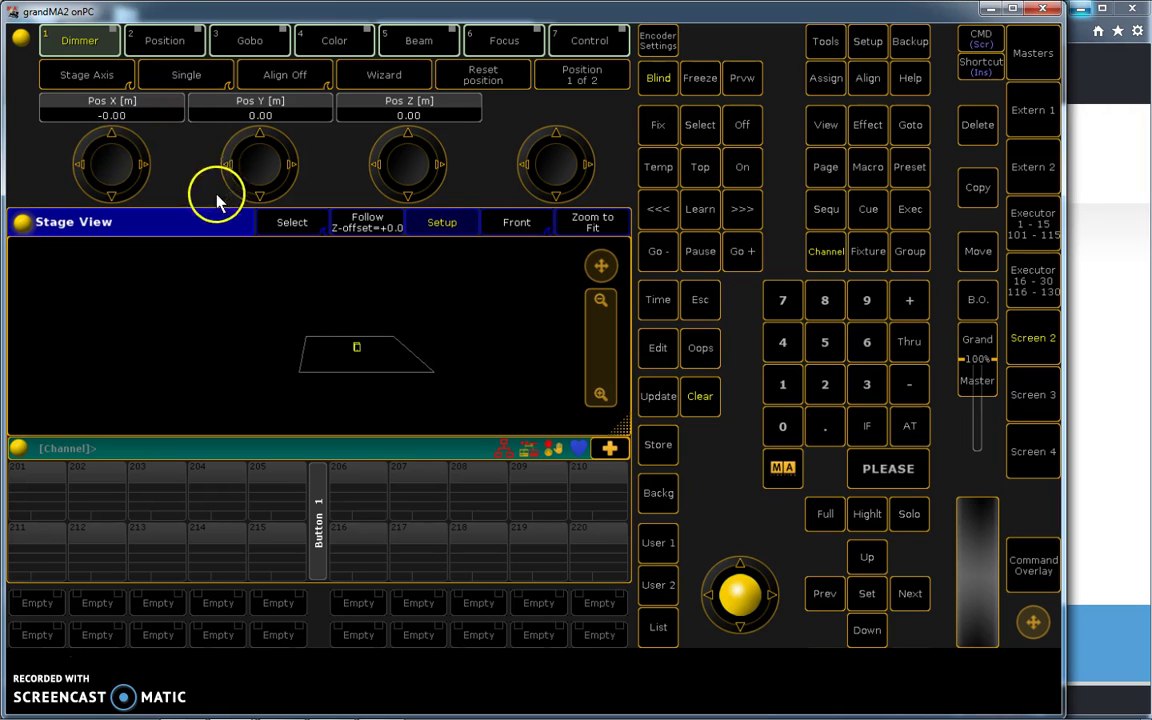
Shift the selected fixtures to a Y position of 0.60 m and a Z position of -0.30 m.
scroll(257, 168, up, 3)
scroll(257, 170, up, 4)
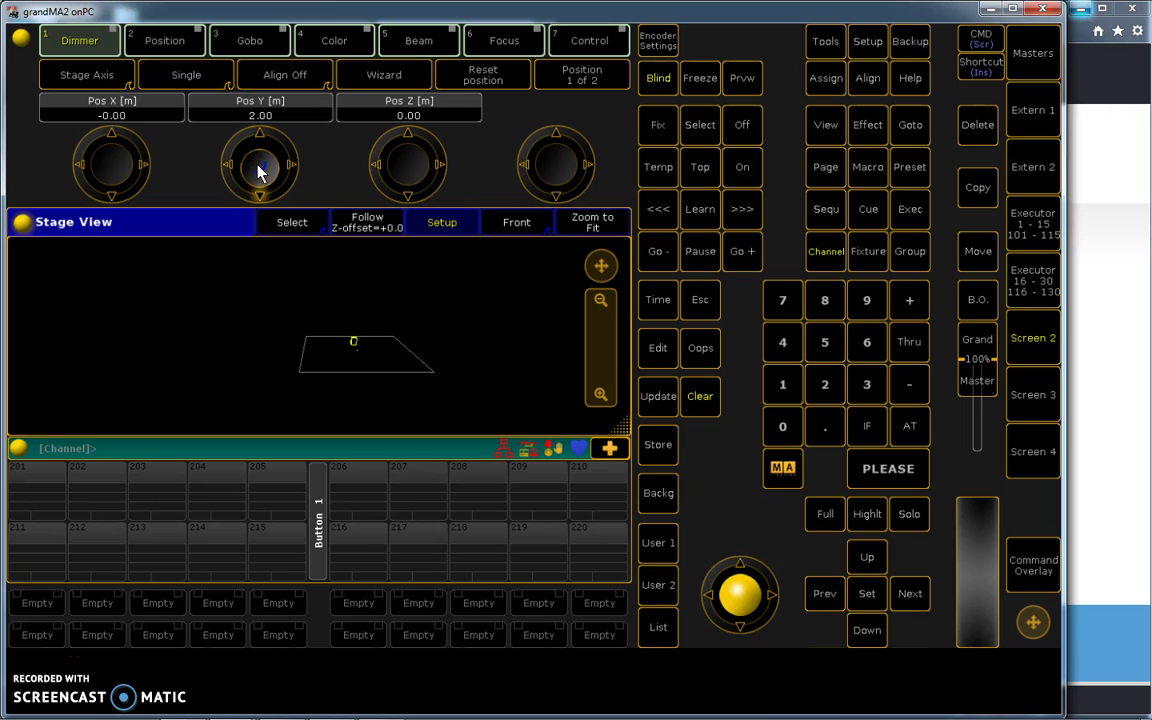
scroll(413, 170, up, 2)
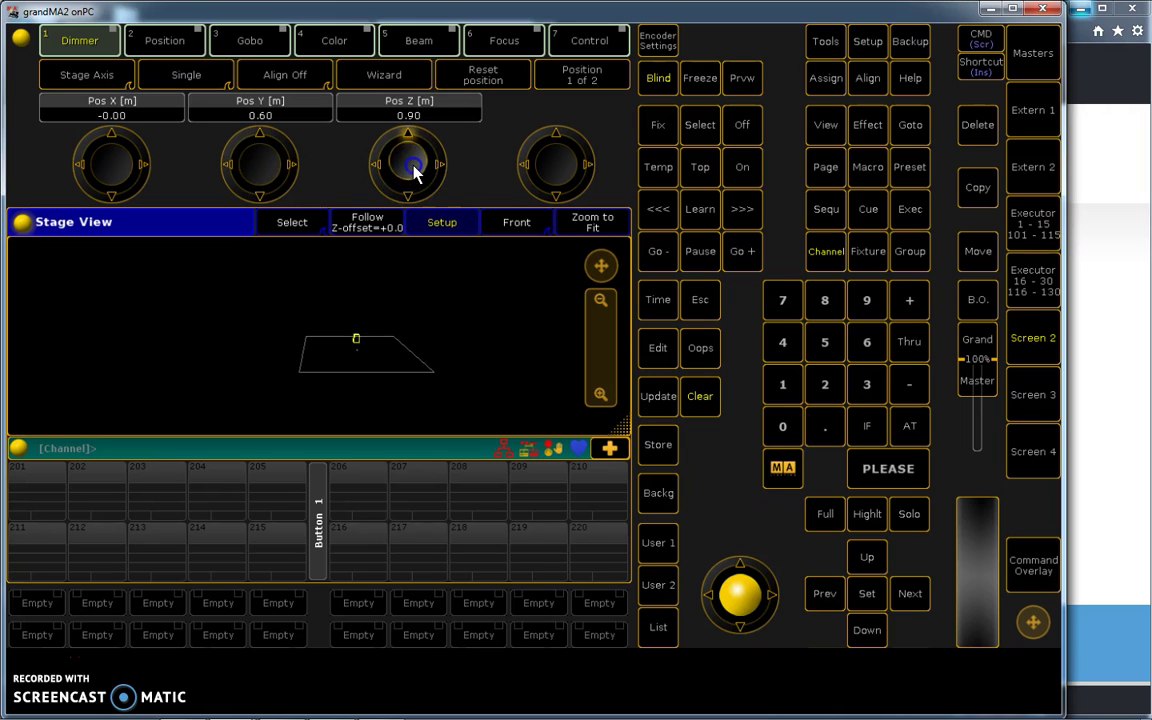
scroll(416, 172, down, 9)
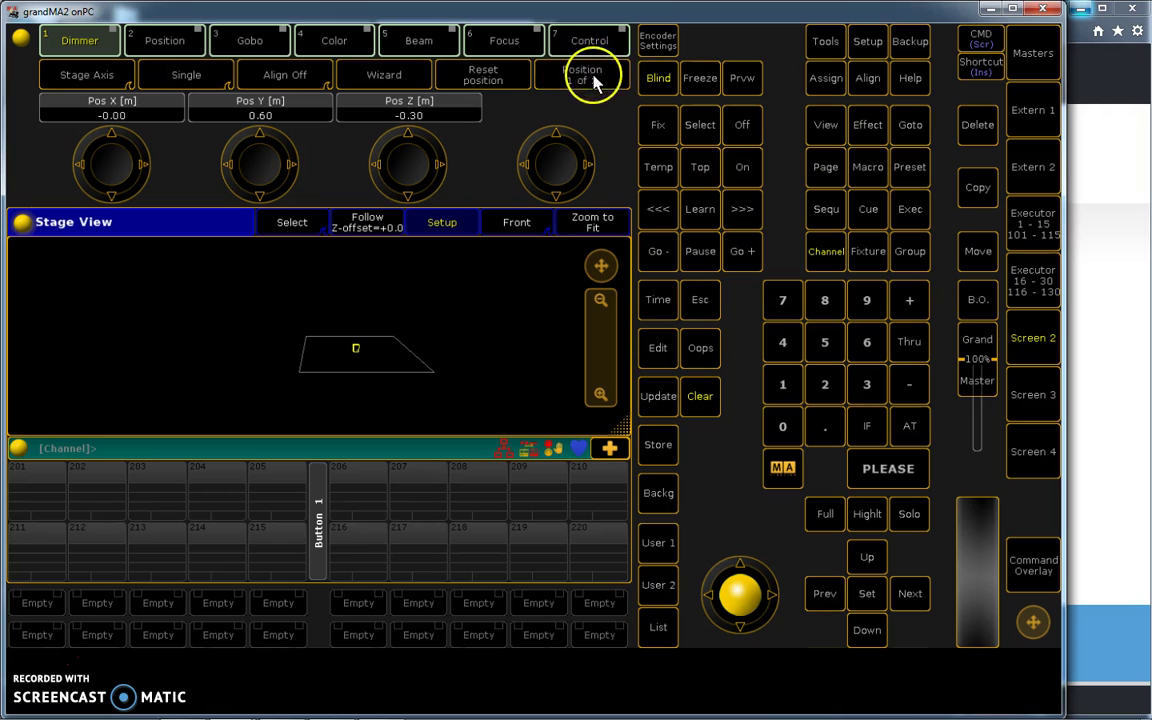
Spread the selected fixtures along X from -7.50 to 7.50 m using Align ><, then turn Align off.
click(609, 78)
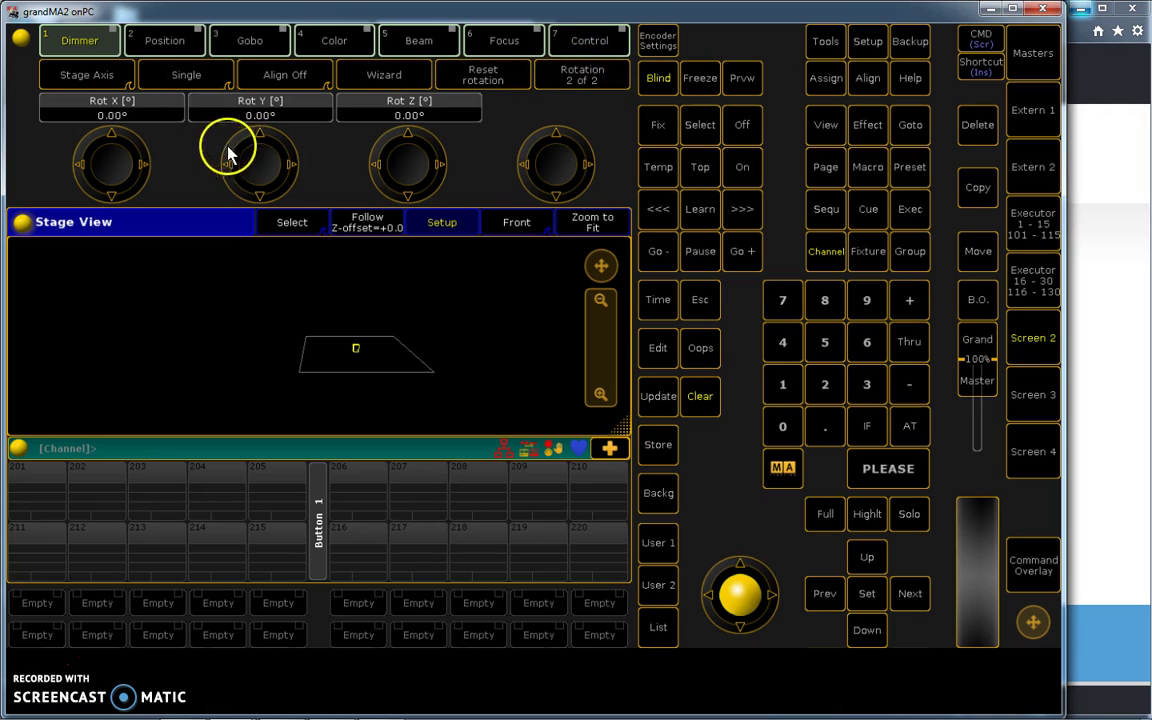
click(575, 80)
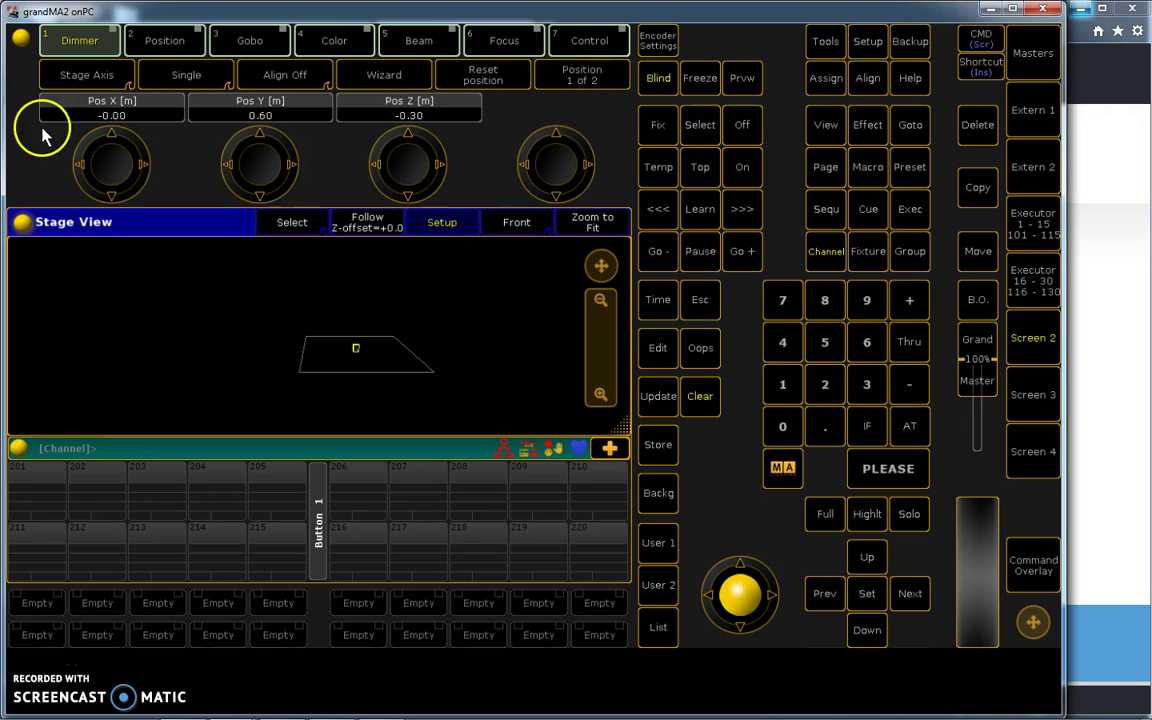
click(285, 75)
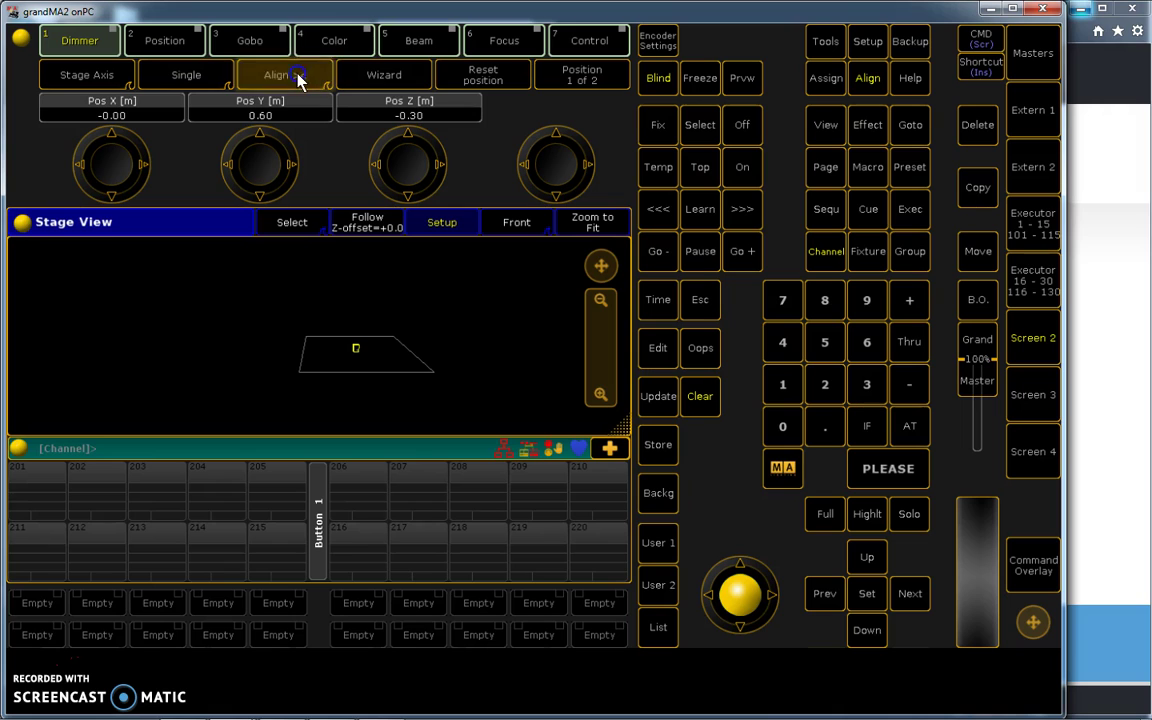
click(302, 78)
click(332, 292)
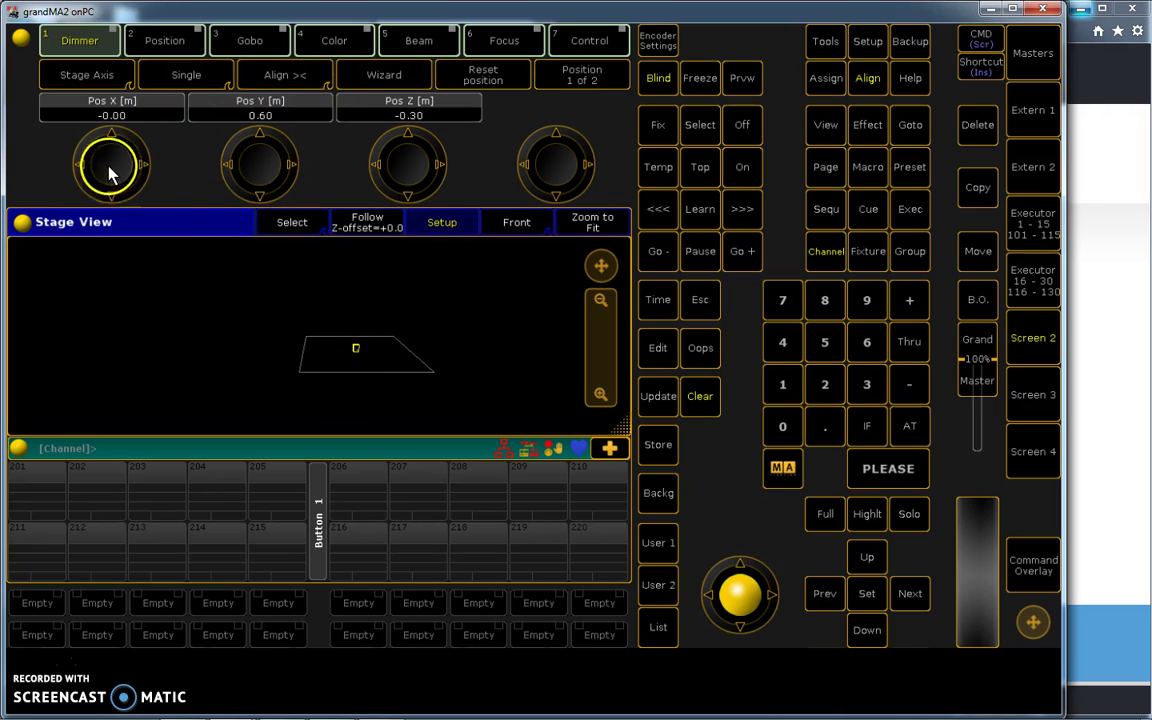
scroll(108, 168, up, 5)
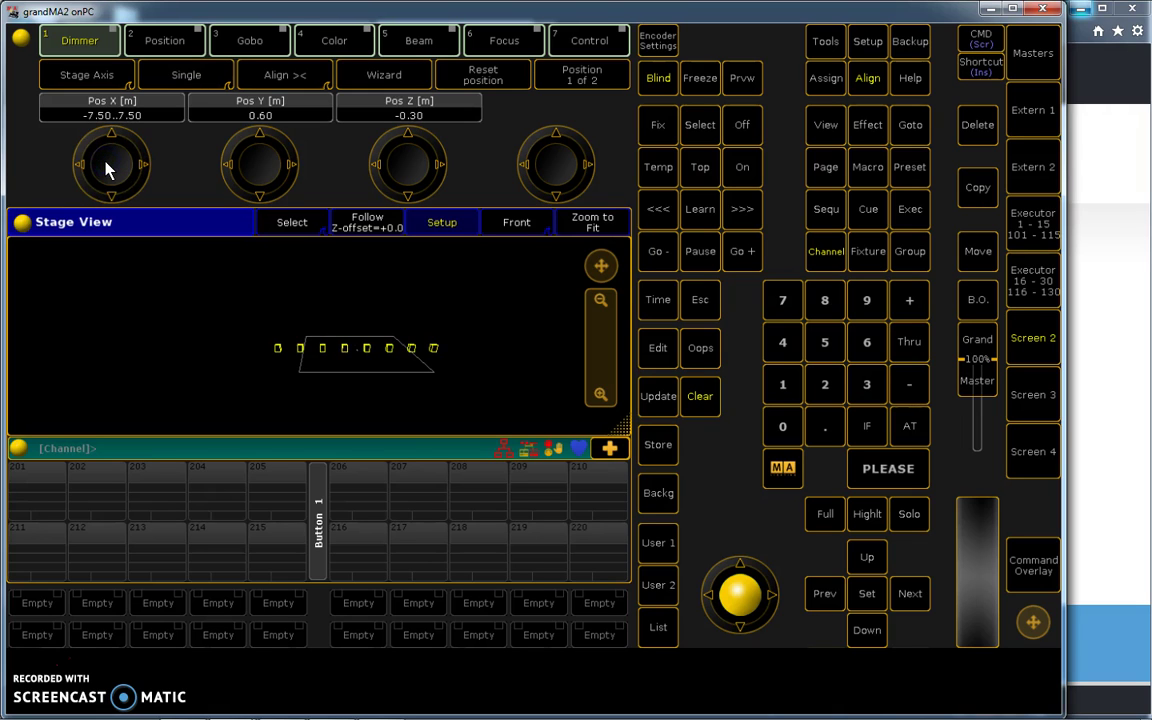
click(302, 77)
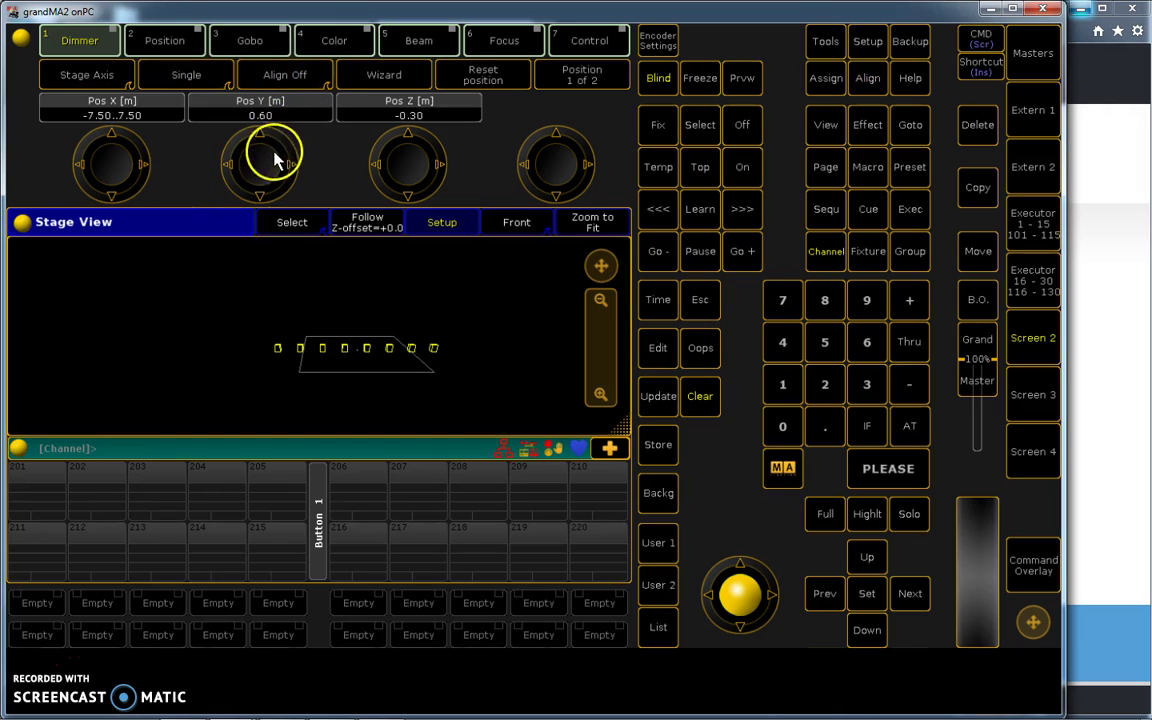
Set the fixture row's Y position to 0.70 m and raise it along Z well above the stage plane.
scroll(264, 170, up, 4)
scroll(265, 172, down, 4)
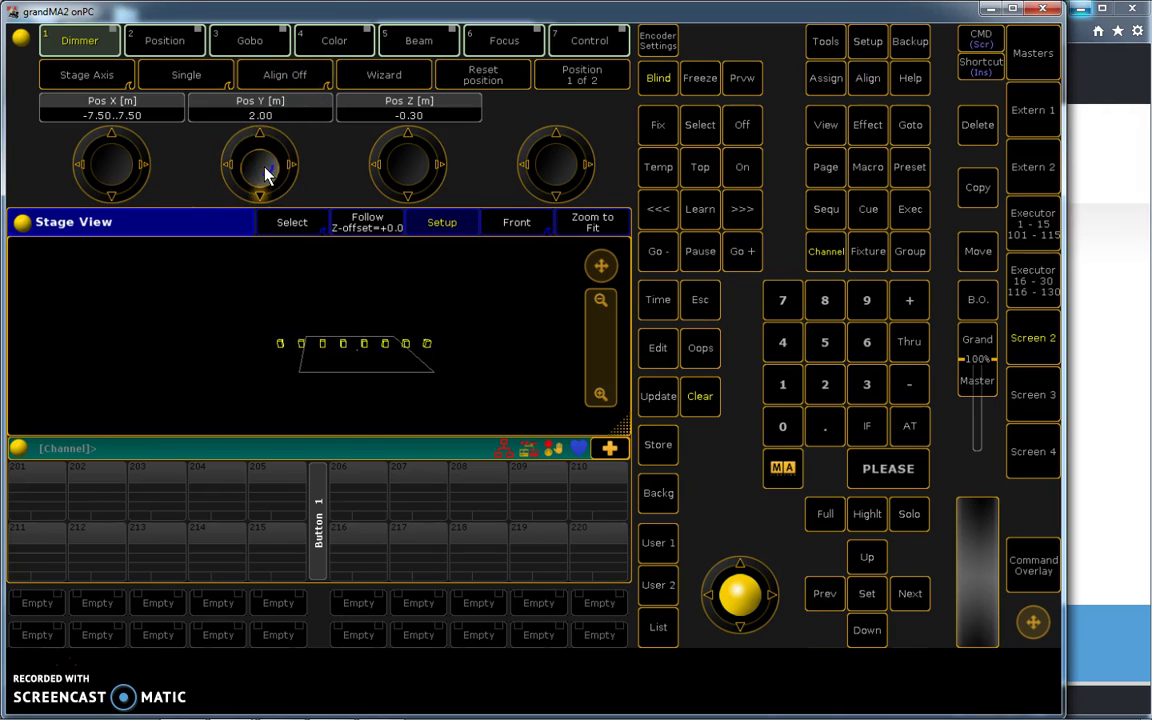
scroll(405, 175, up, 12)
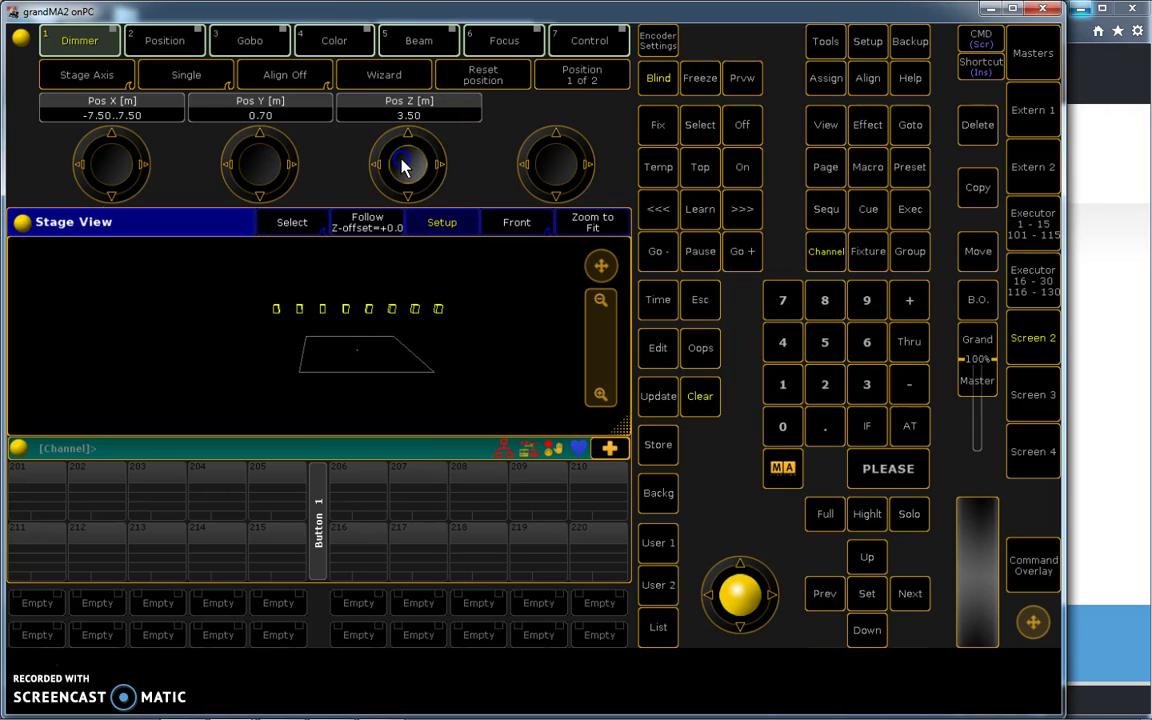
scroll(405, 172, up, 5)
Set the Y rotation of the selected fixtures to 180° so that they hang upside down.
click(590, 78)
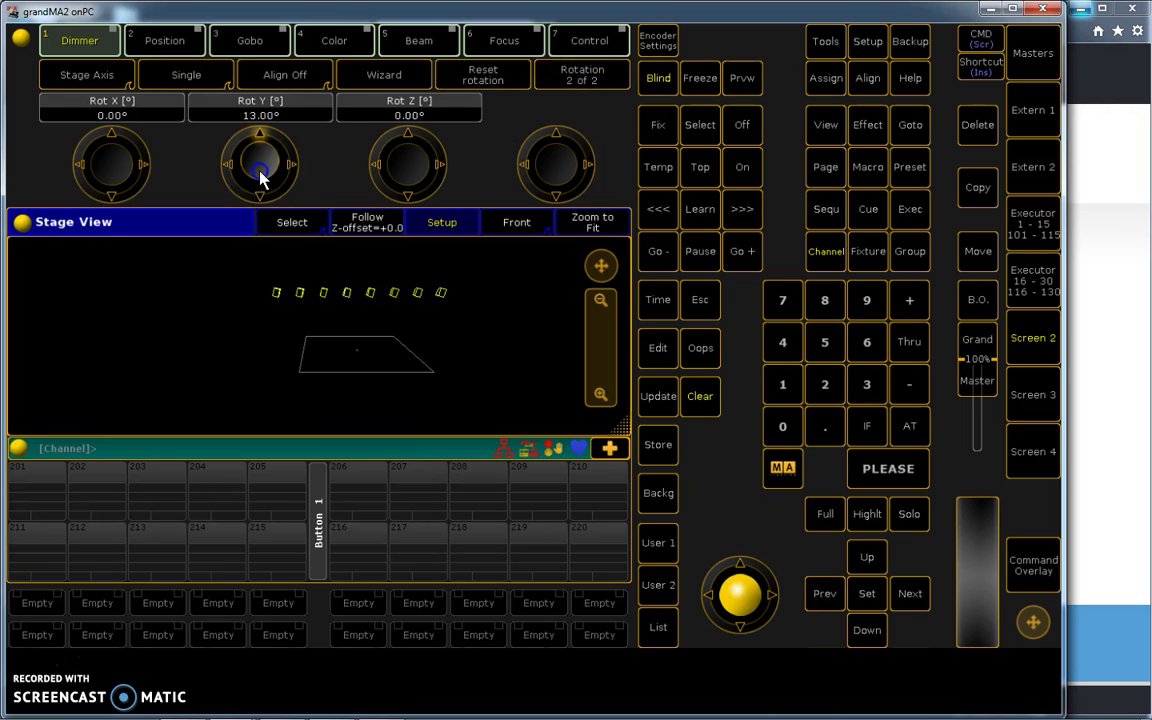
scroll(260, 178, up, 10)
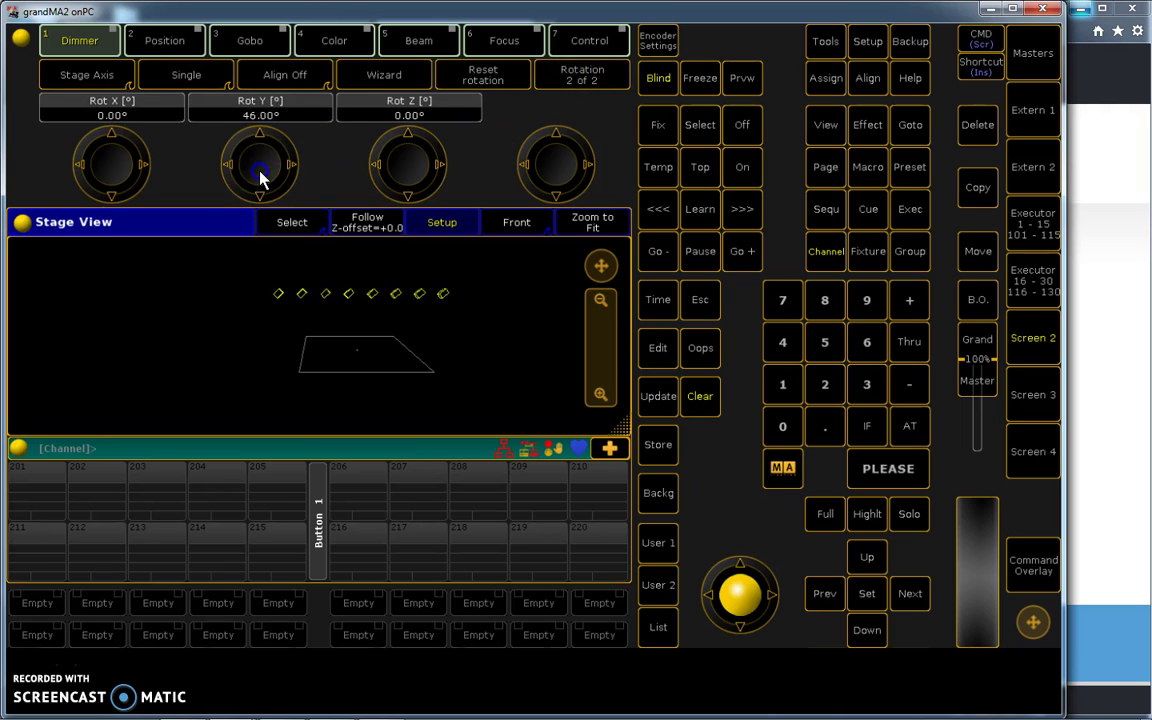
scroll(258, 175, up, 10)
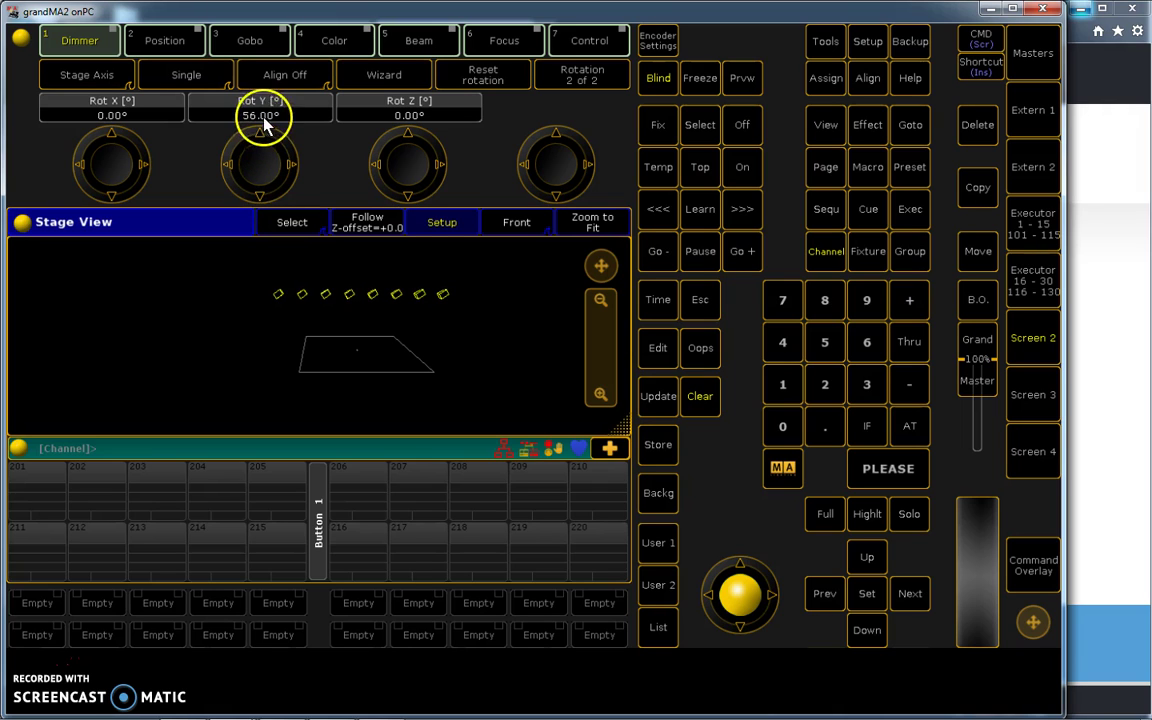
click(262, 117)
text(180)
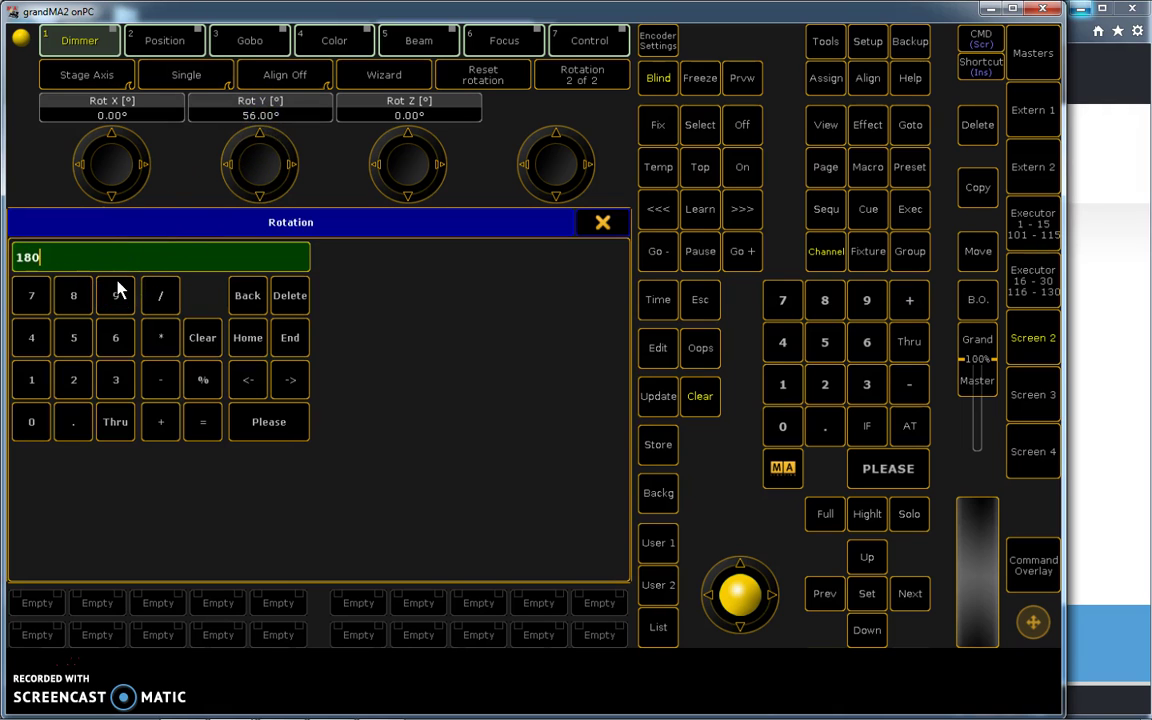
key(Return)
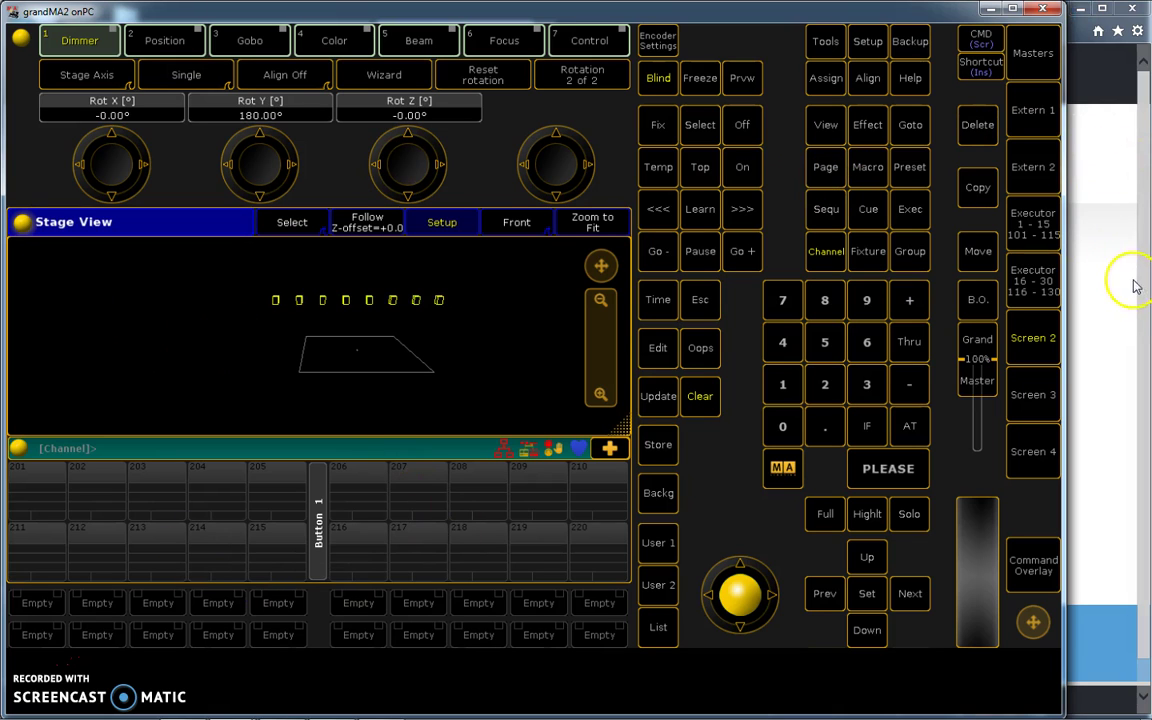
mouse_move(309, 708)
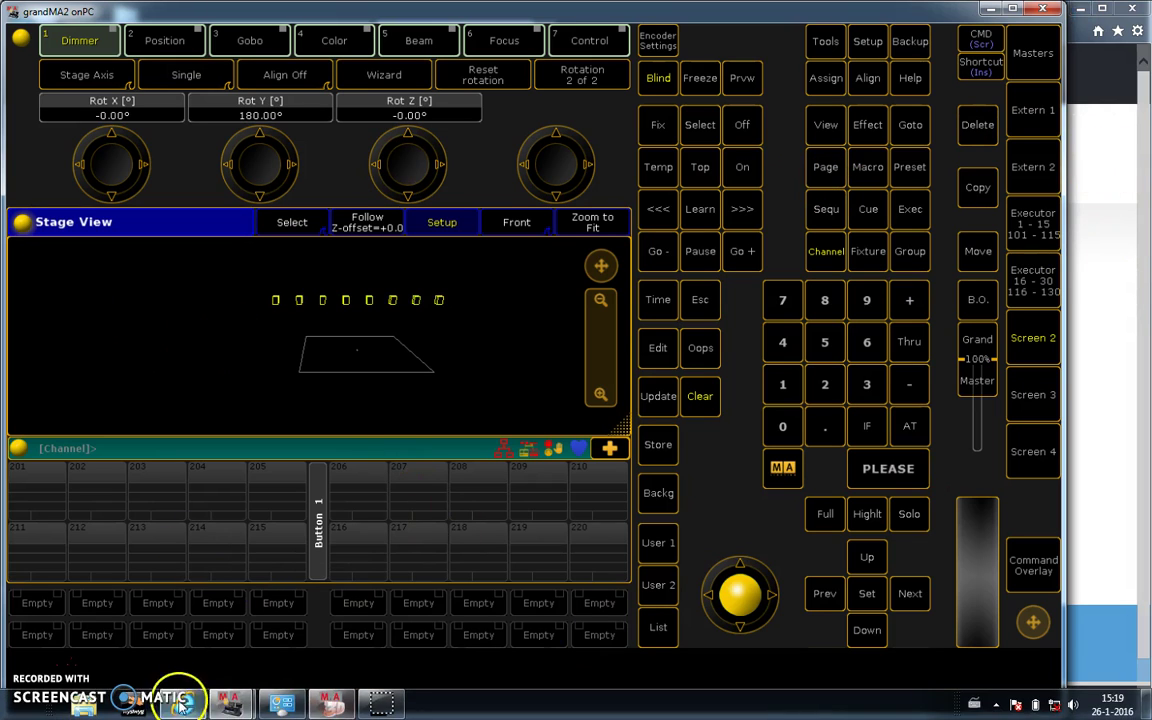